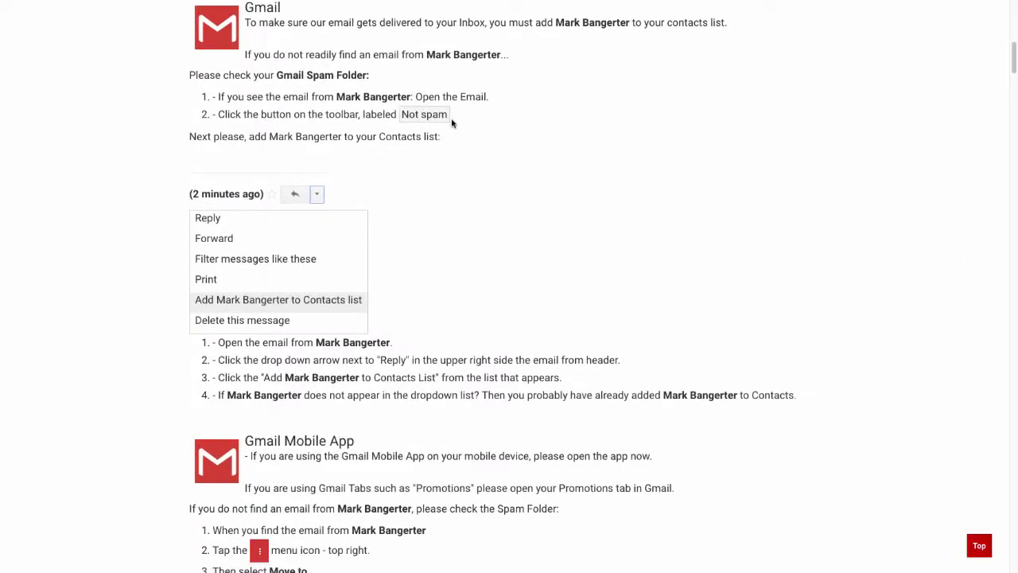
- Go back from the Gmail section to the whitelist page's grid of provider buttons
key(alt+Left)
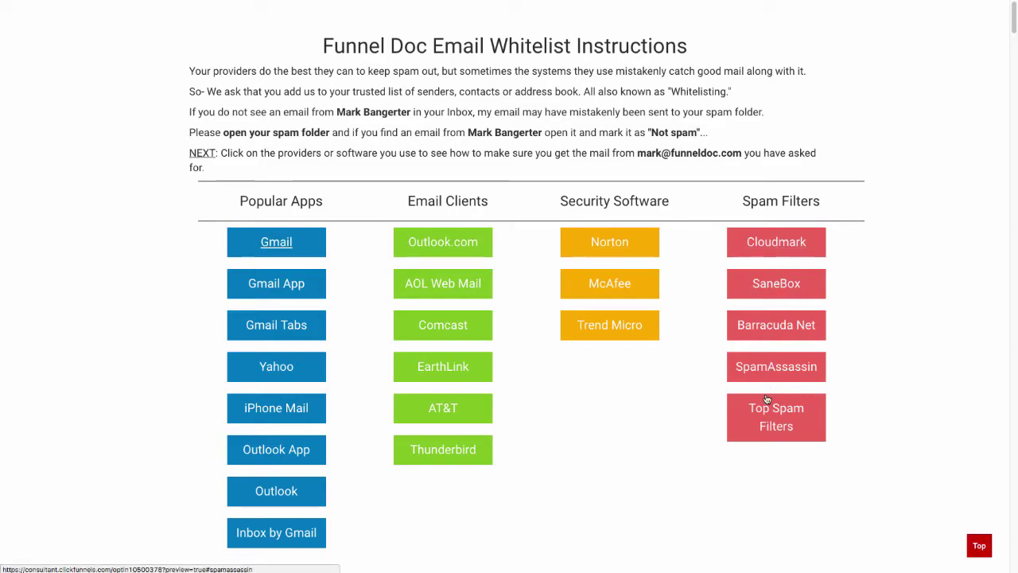
- View the Thunderbird whitelist instructions, then scroll back up to the provider buttons
click(413, 450)
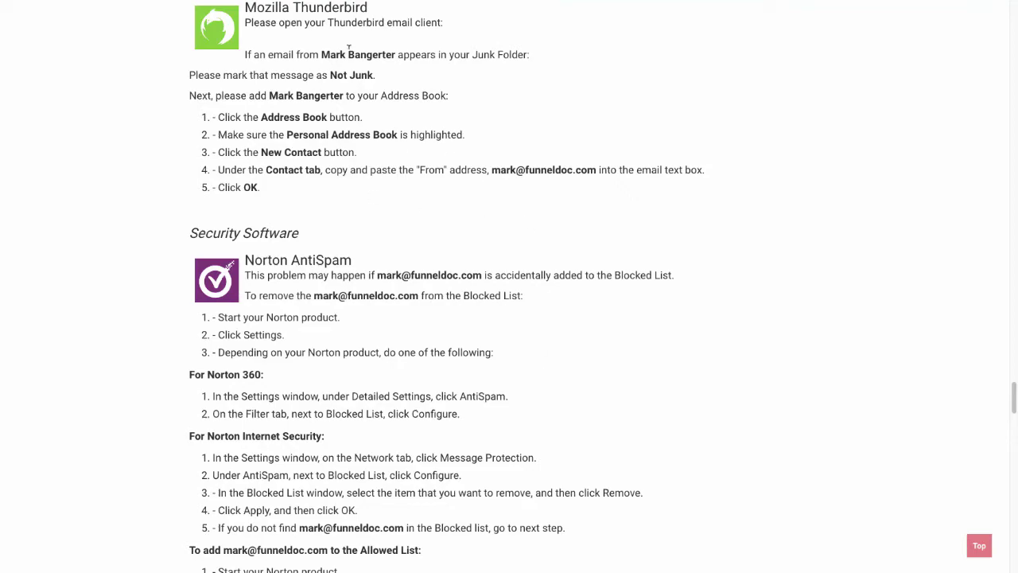
click(979, 546)
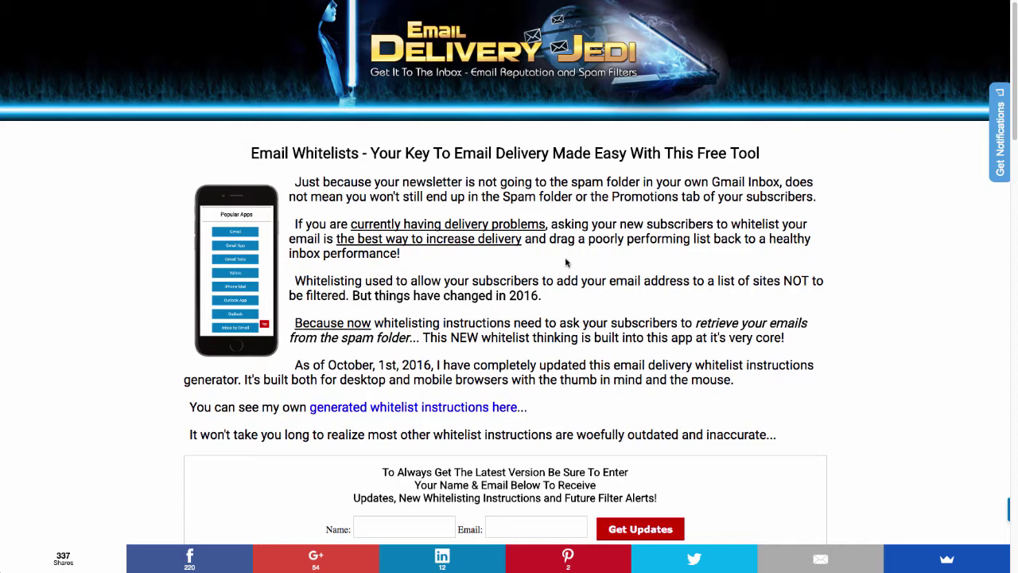
- Enter the sender's from name and from email address in the whitelist generator form
scroll(566, 262, down, 1)
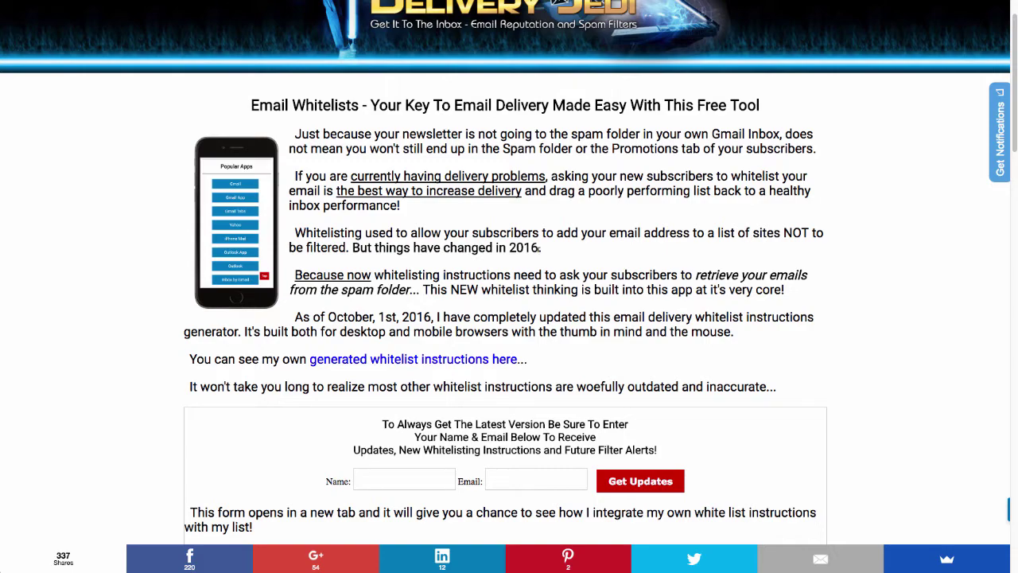
scroll(539, 250, down, 7)
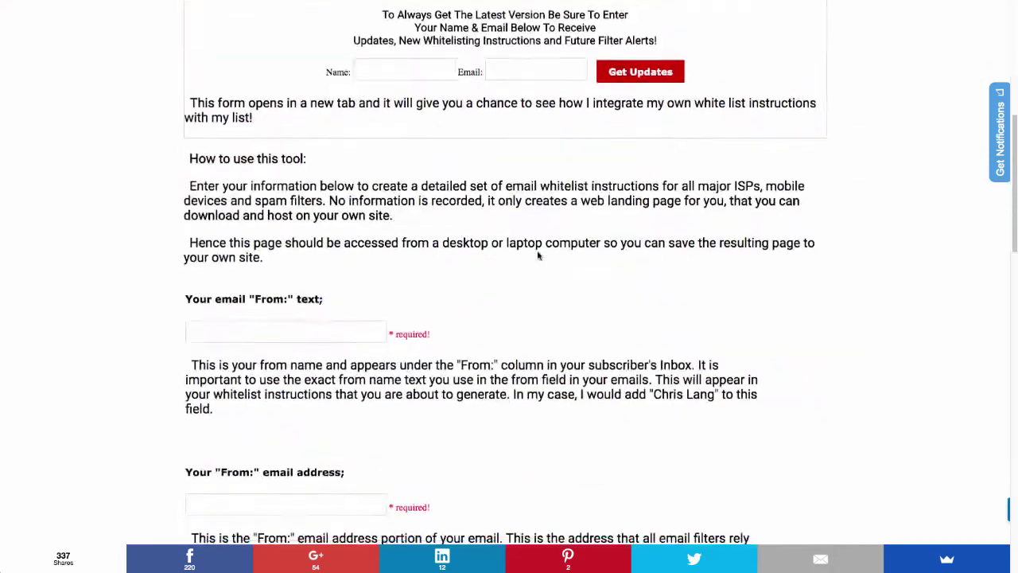
scroll(538, 253, down, 1)
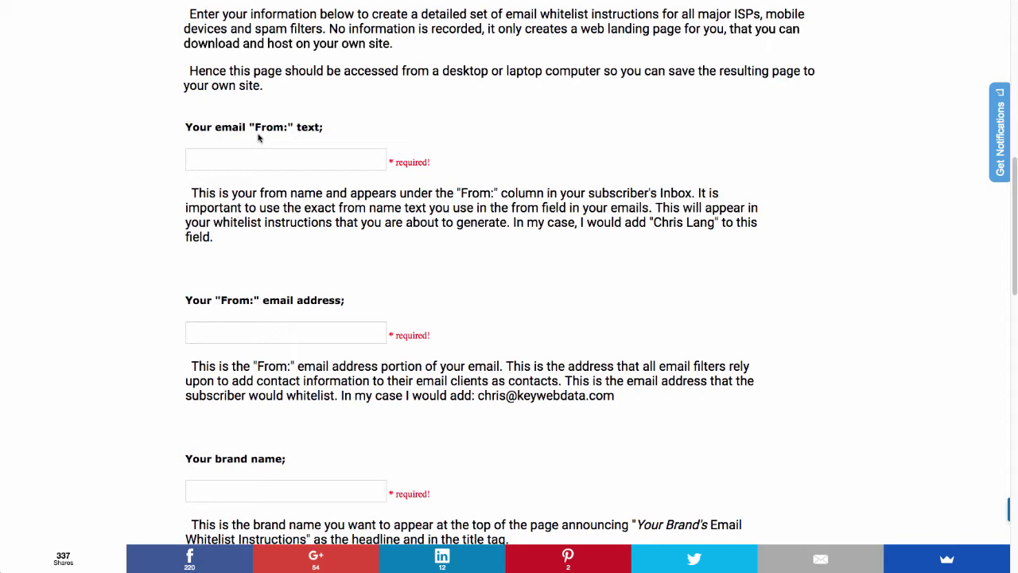
click(248, 158)
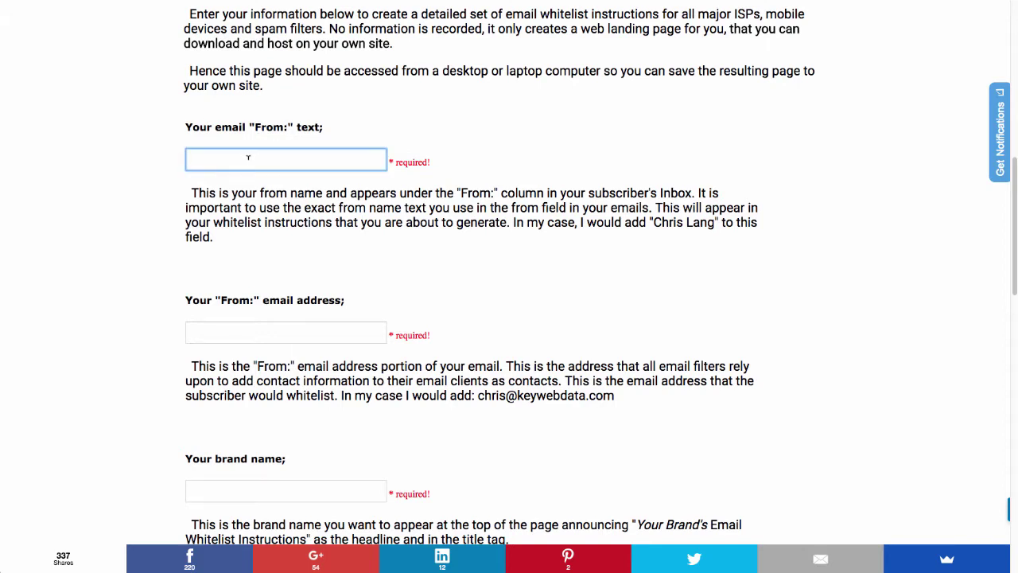
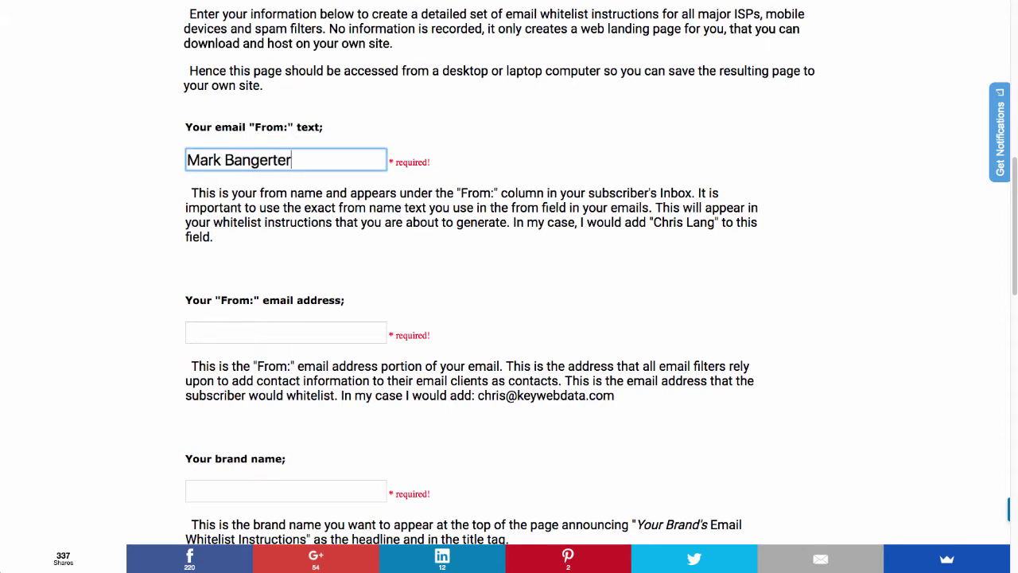
click(285, 333)
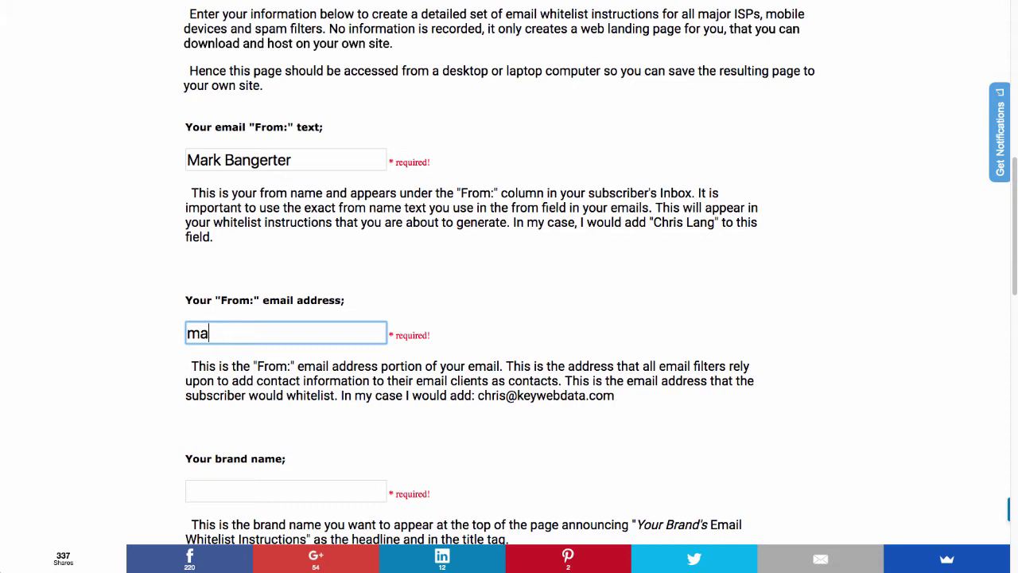
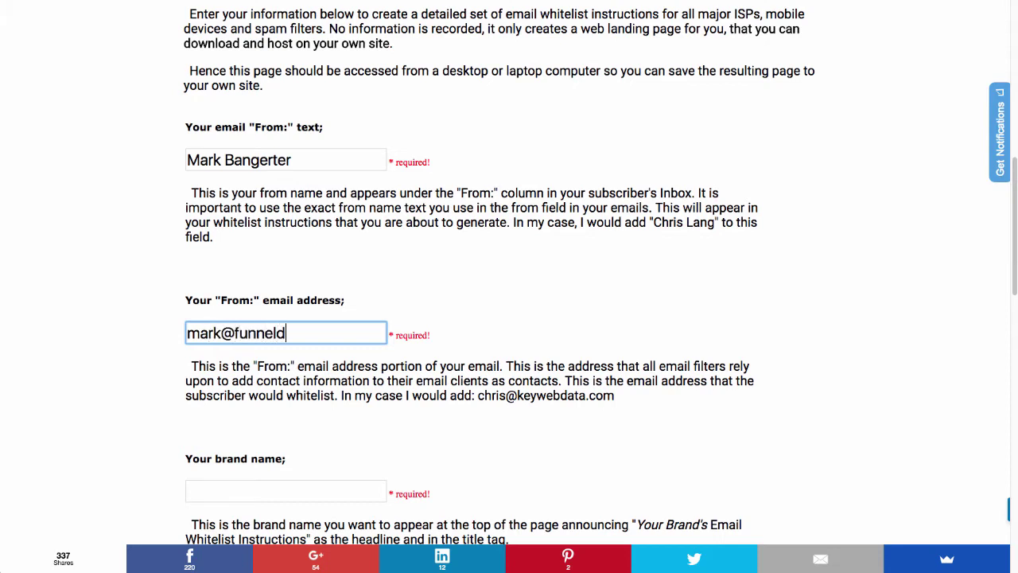
- Enter 'Funnel Doc' as the brand name
click(285, 491)
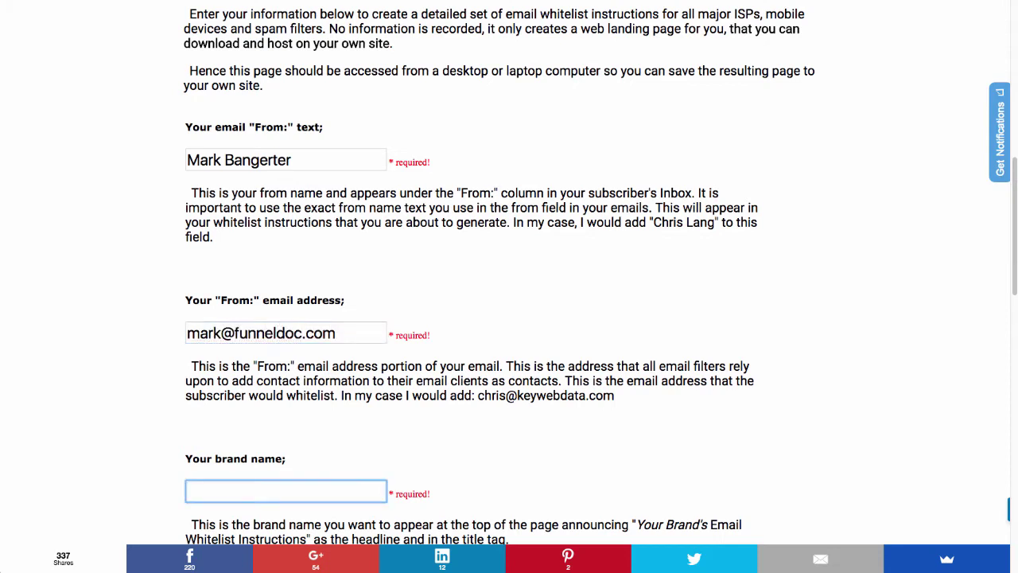
text(Funnel Doc)
scroll(395, 93, down, 4)
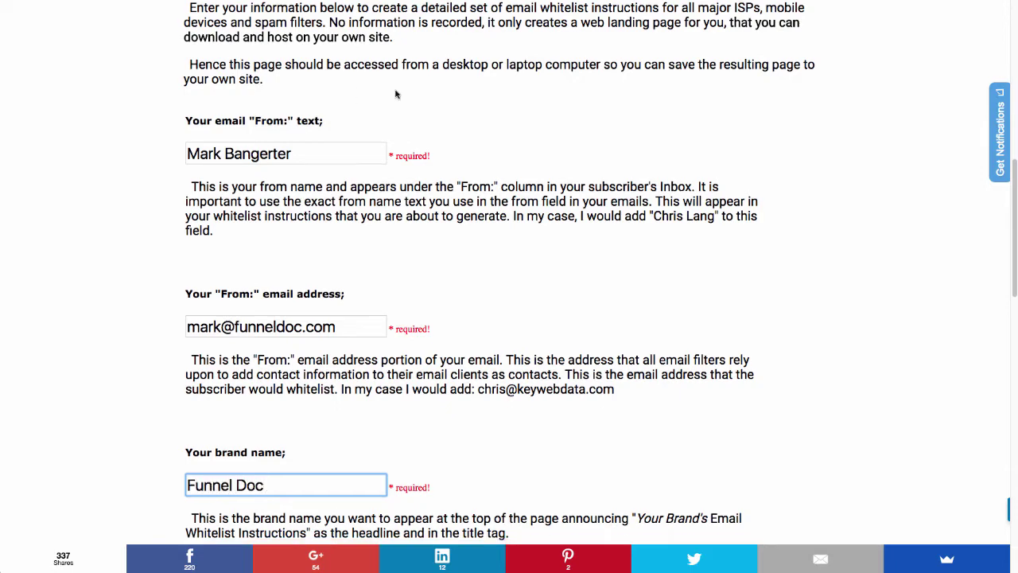
- Generate the Funnel Doc whitelist page with Create My Whitelist, then close it to return to the generator
scroll(395, 94, down, 6)
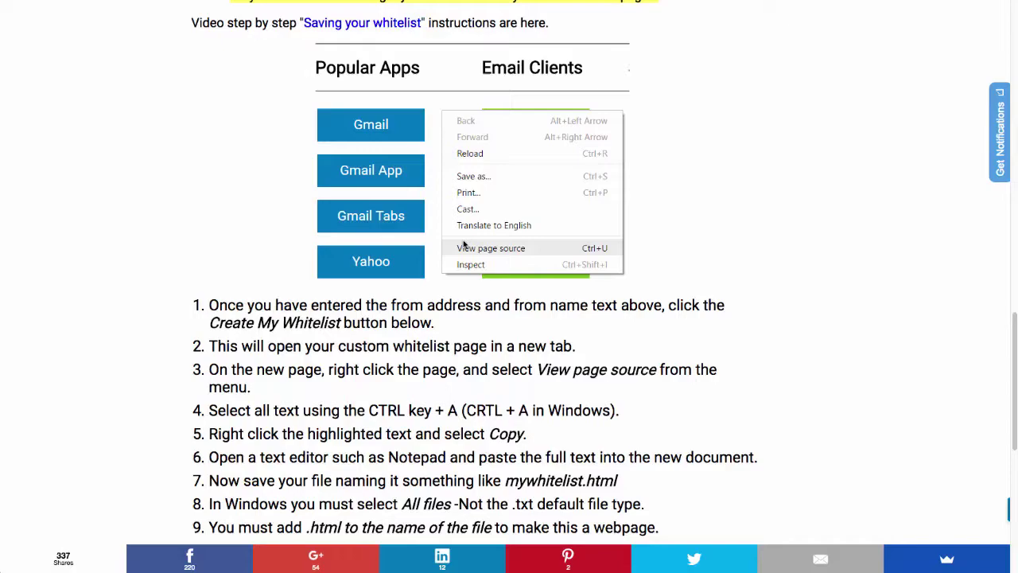
scroll(465, 244, down, 5)
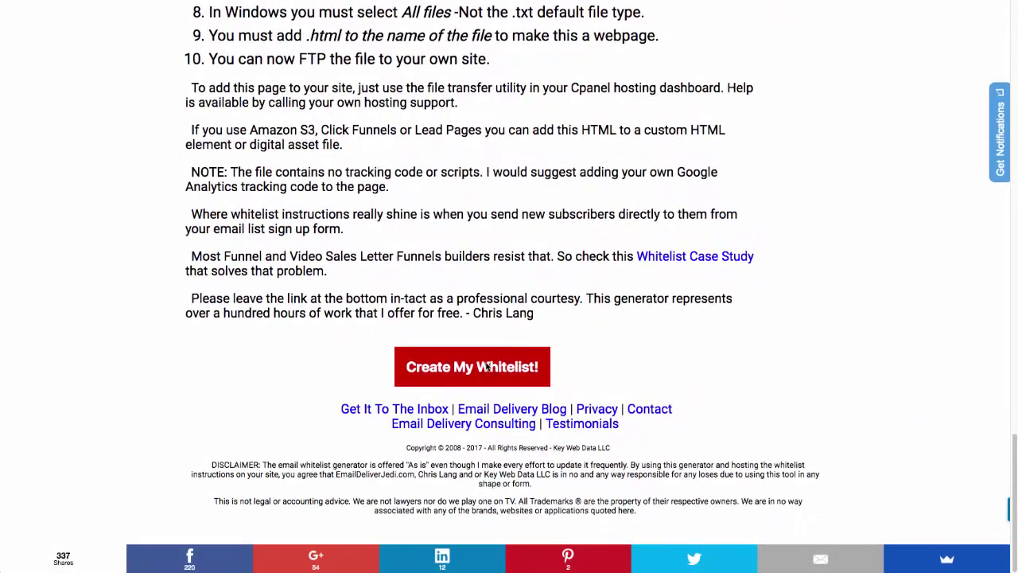
click(486, 370)
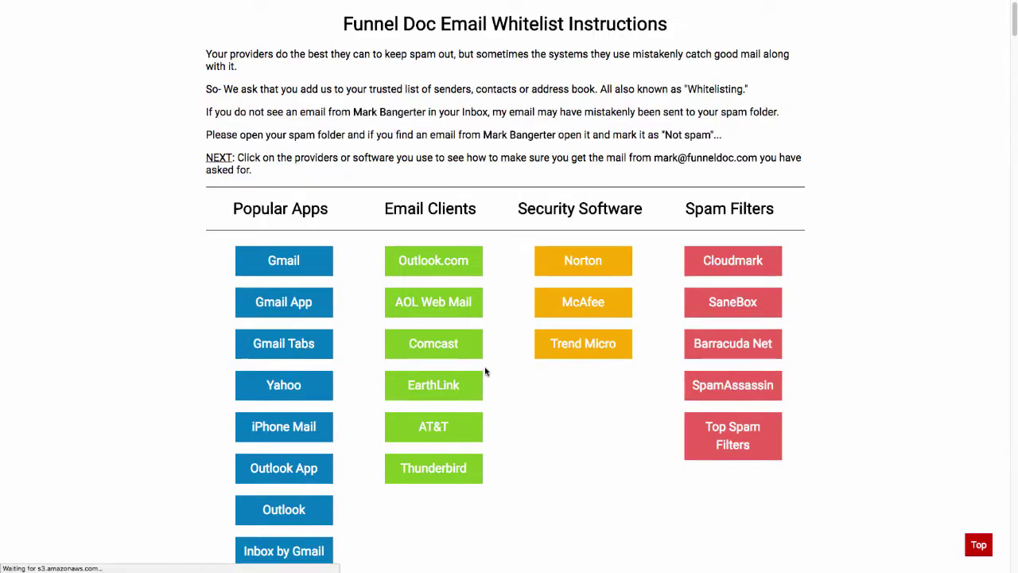
key(ctrl+w)
scroll(453, 256, up, 3)
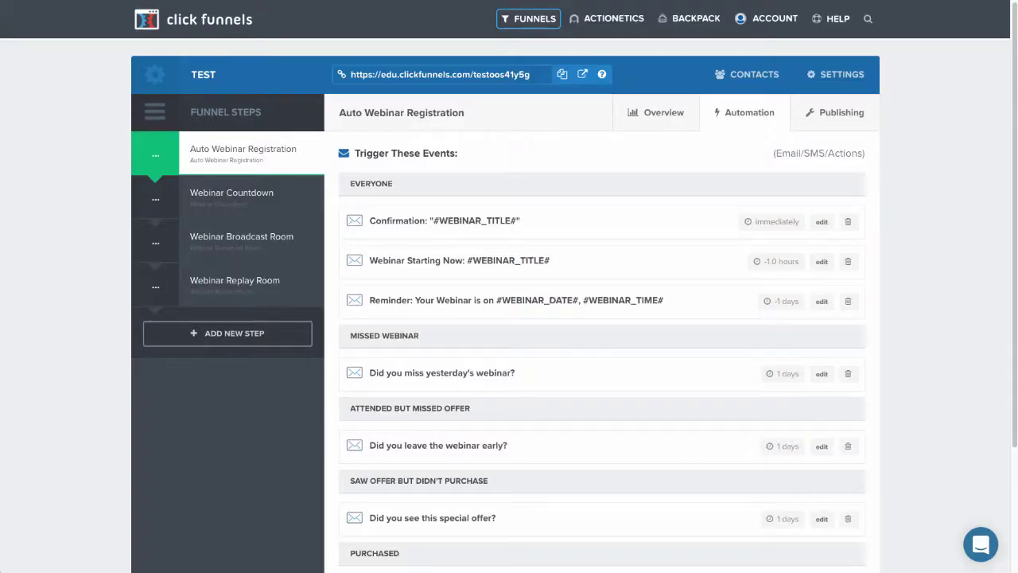
- Build a new Collect Emails funnel named 'Whitelist Email Instructions'
mouse_move(529, 14)
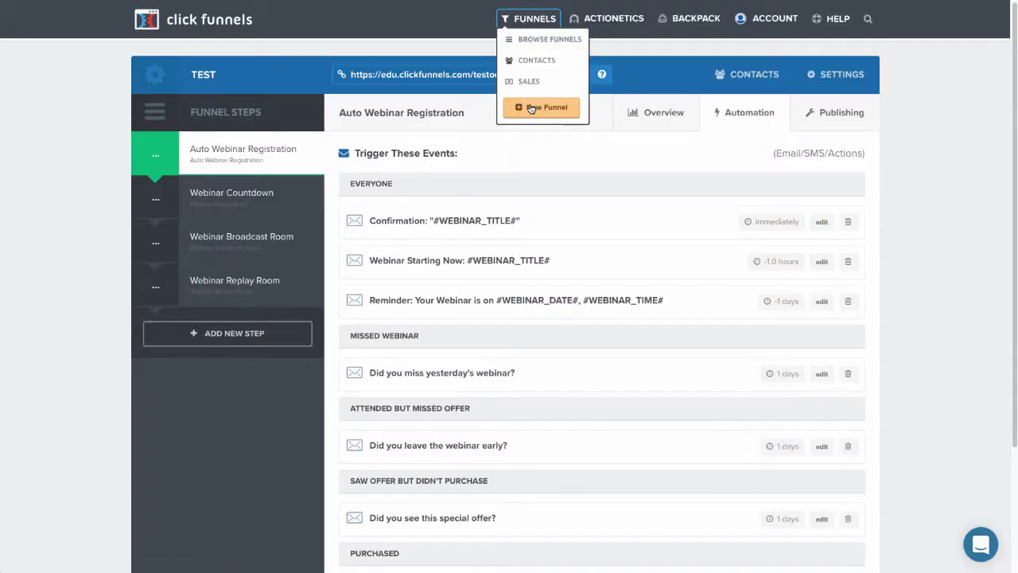
click(531, 108)
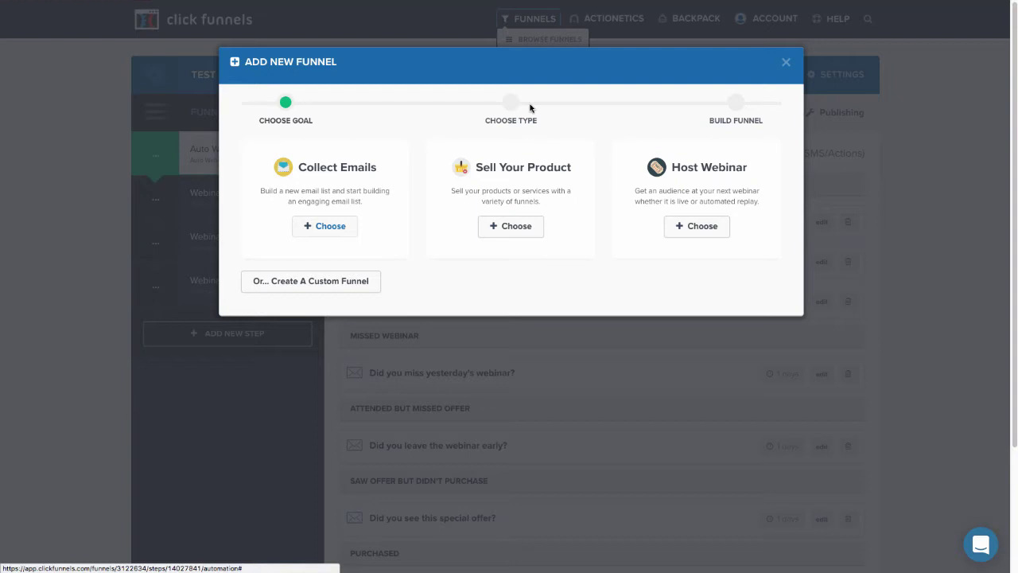
click(348, 231)
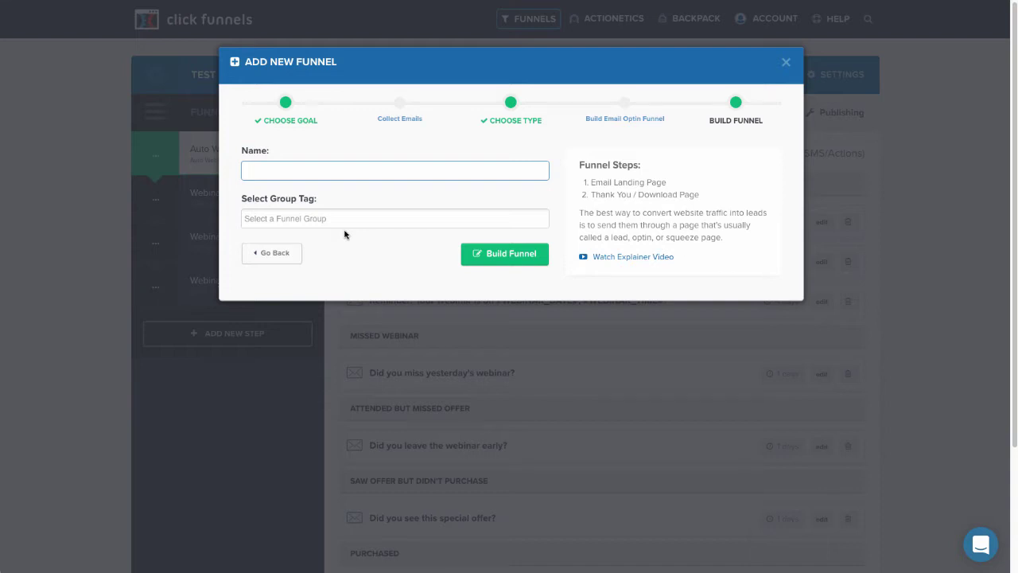
text(Whitelist)
text(Email Instructions)
key(Return)
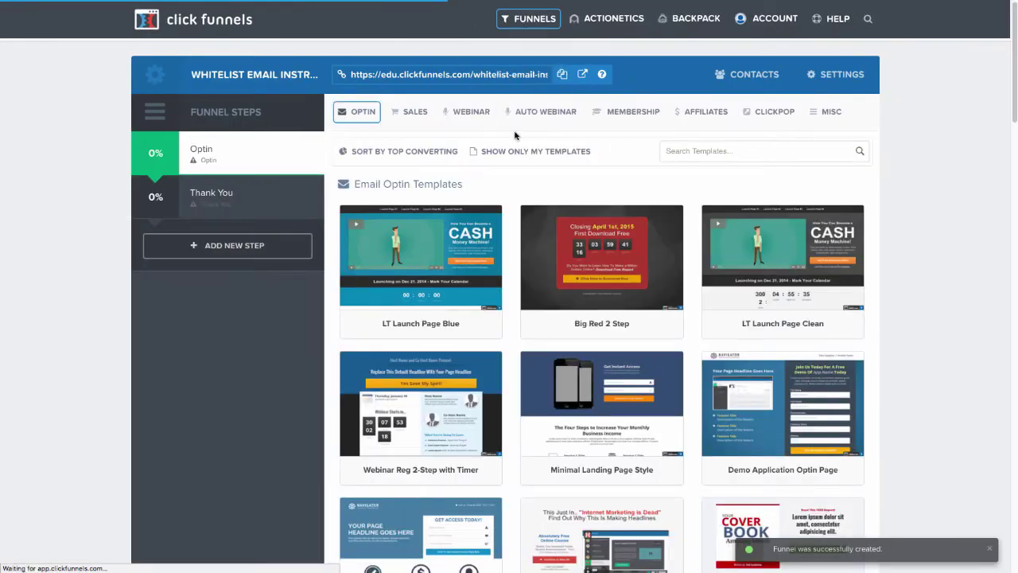
- Choose the Optin Blank Start template for the optin page
scroll(574, 165, down, 10)
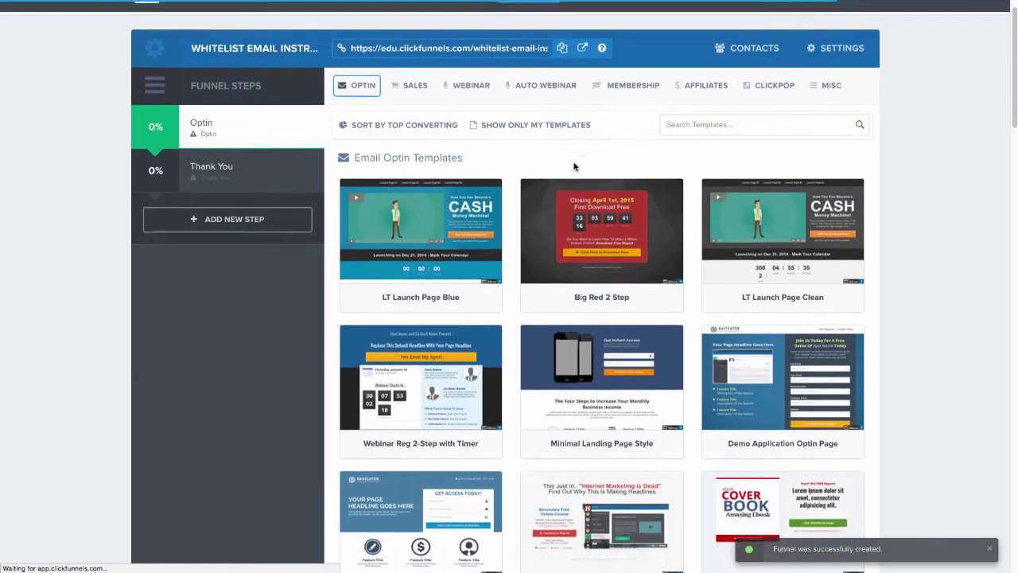
scroll(581, 420, down, 5)
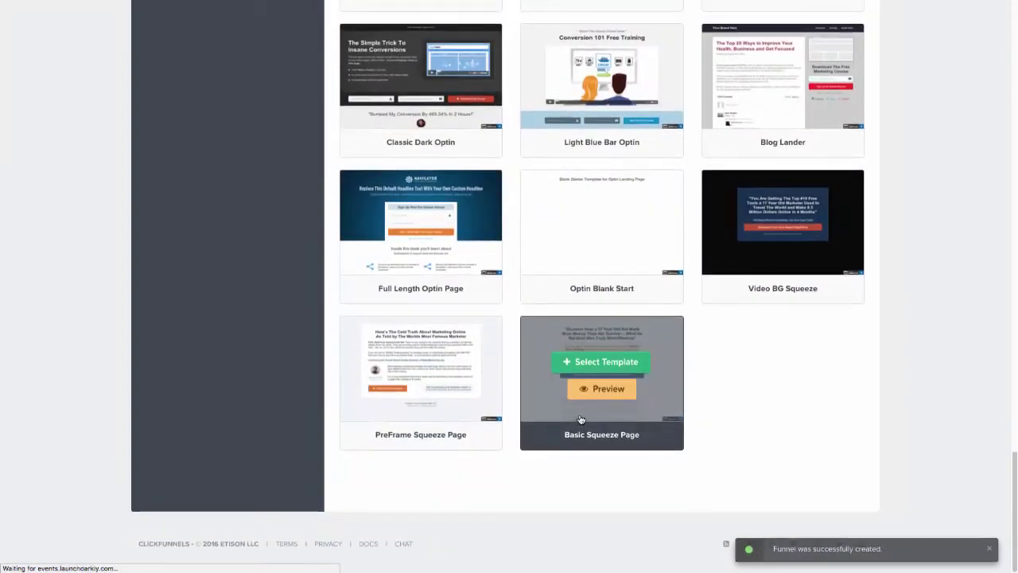
mouse_move(598, 290)
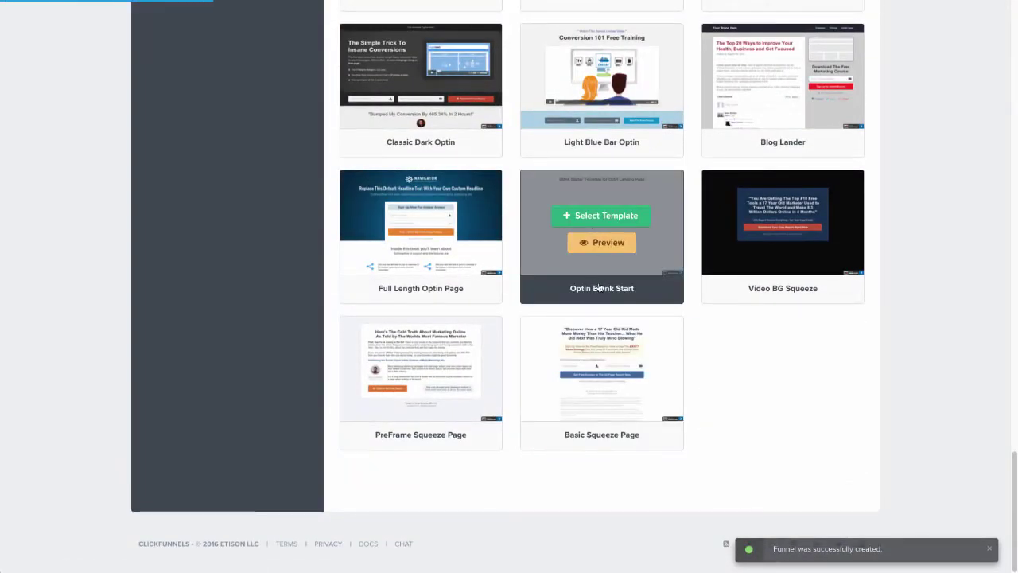
click(604, 215)
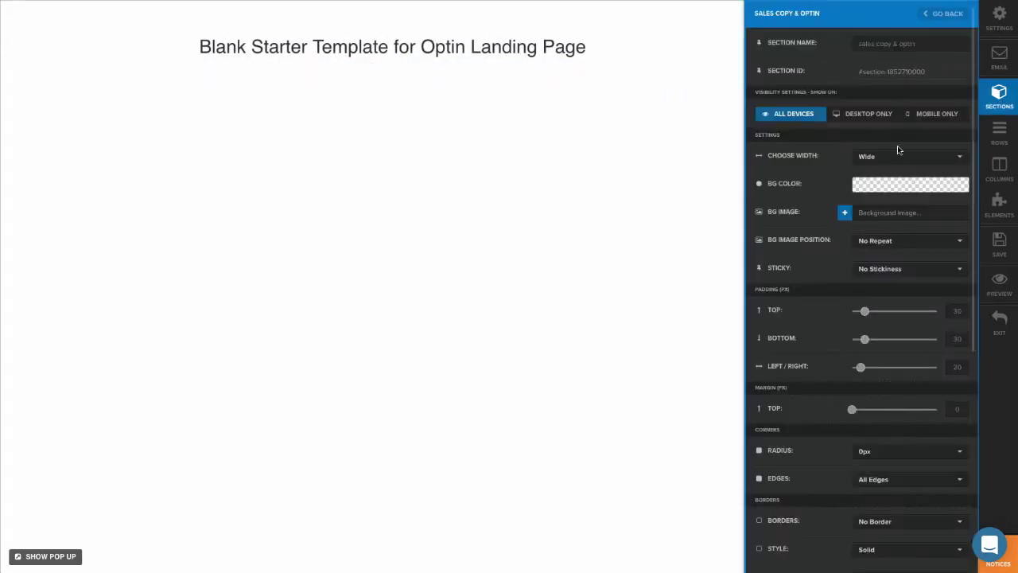
- Make the header section full page width with an opaque gray #8a8a8a background
click(893, 159)
click(895, 171)
click(602, 69)
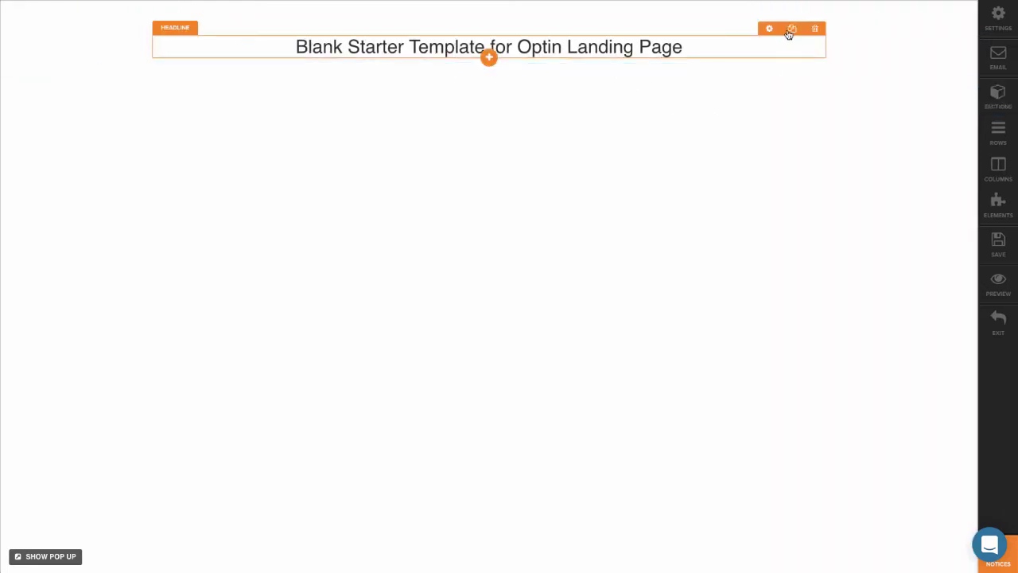
click(921, 9)
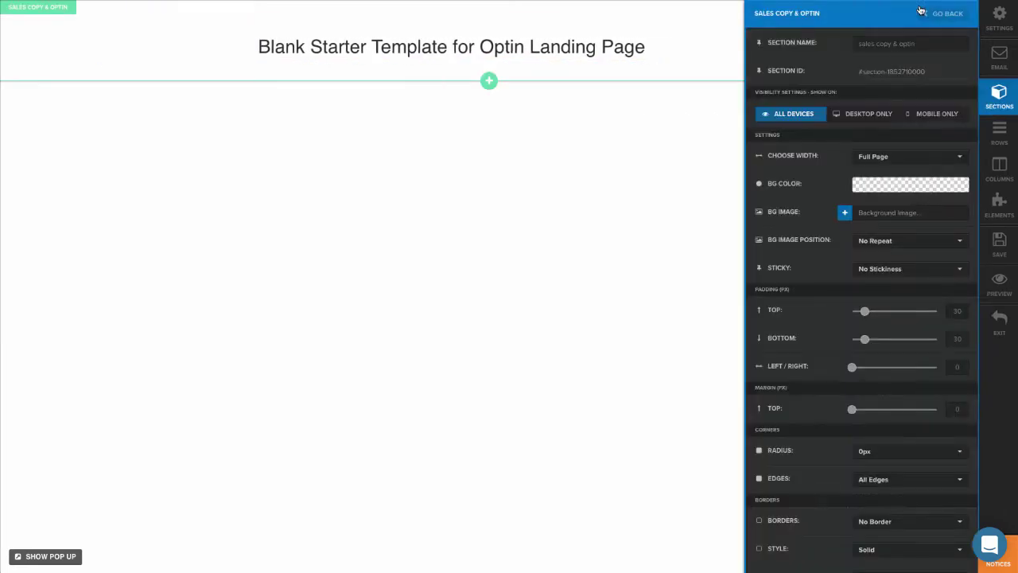
click(894, 188)
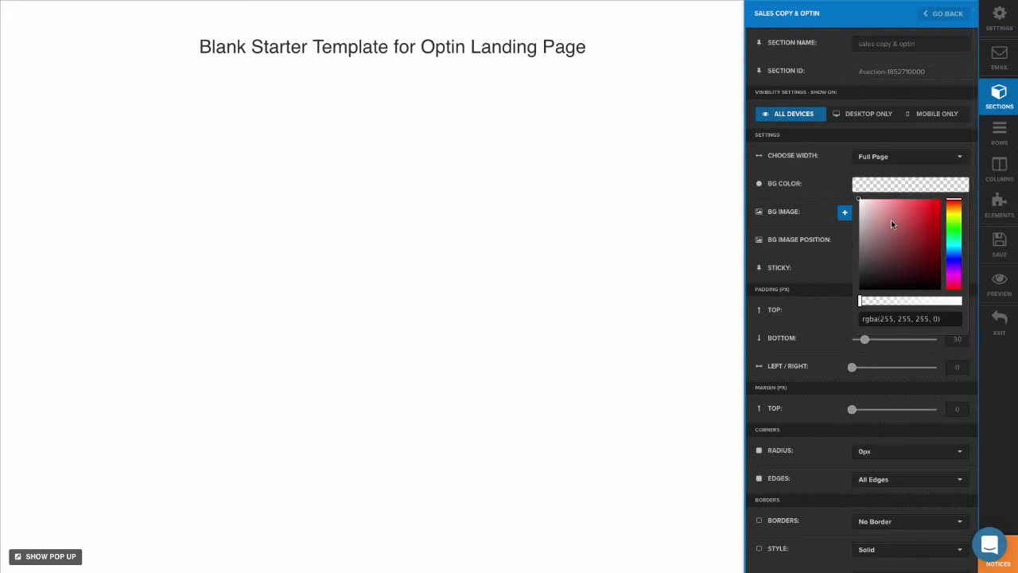
drag(843, 238, 843, 240)
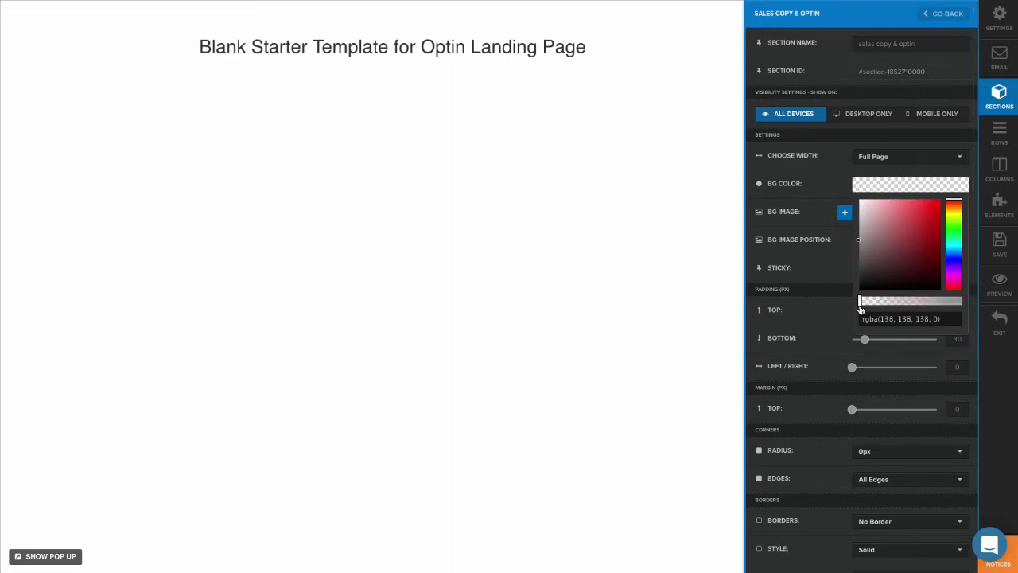
drag(860, 308, 964, 302)
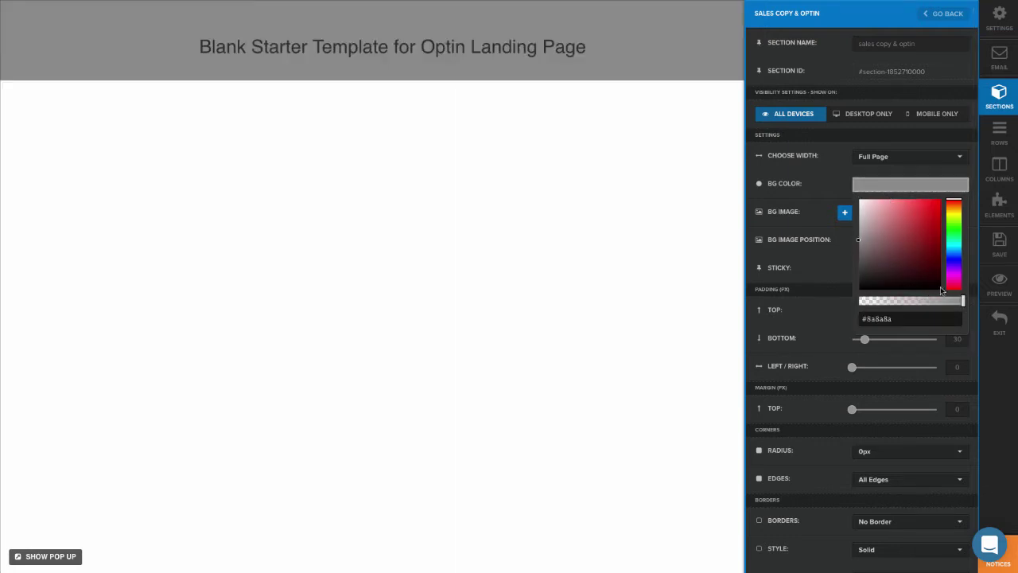
- Delete the header's placeholder headline and add a new element in its place
click(681, 141)
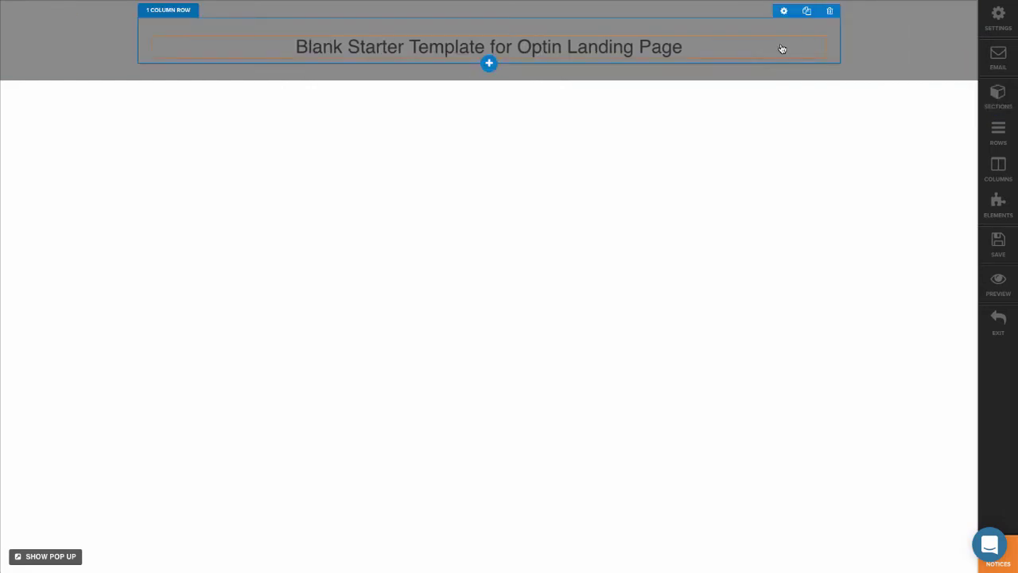
click(816, 30)
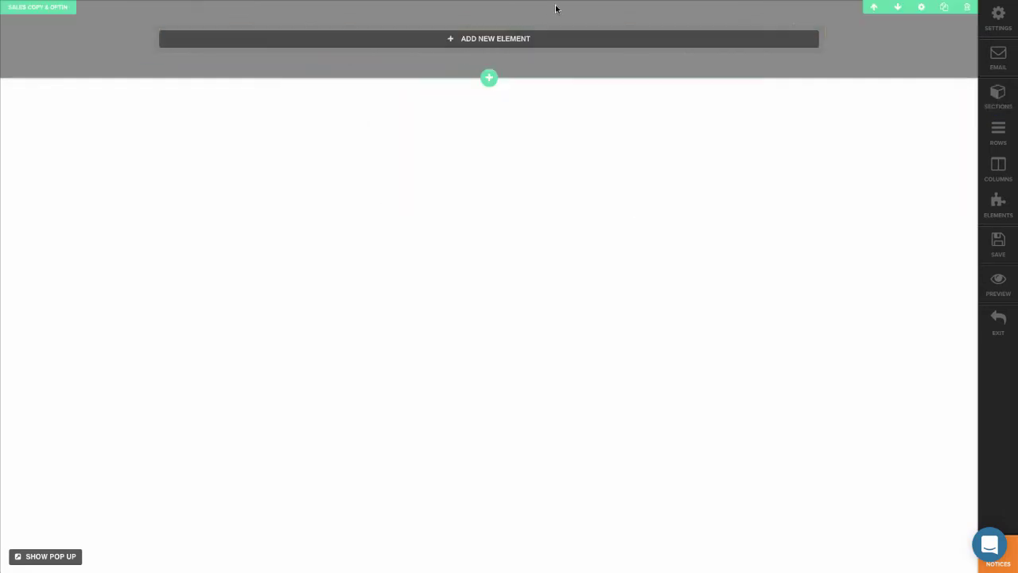
click(523, 38)
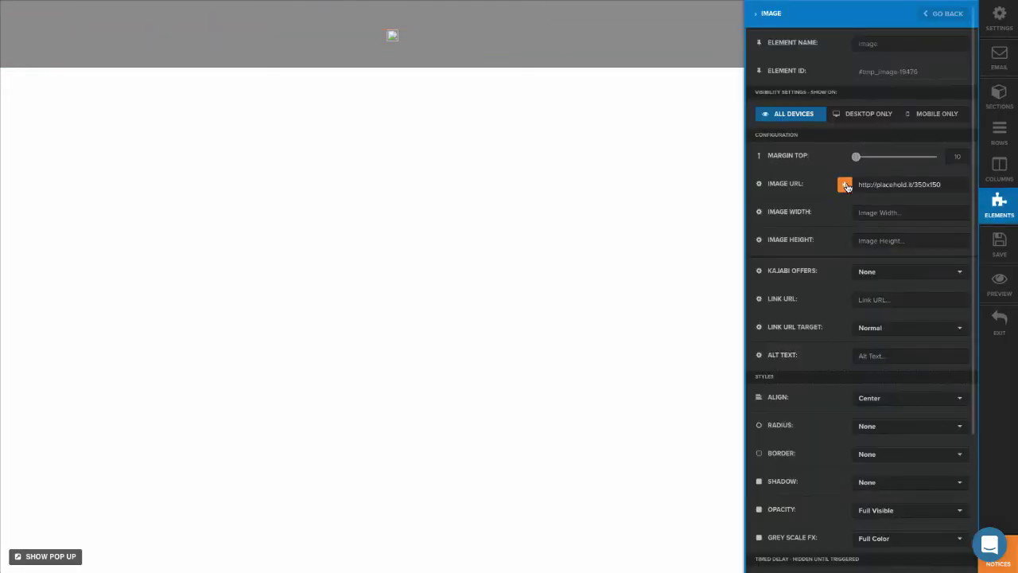
- Insert the ClickFunnels logo from Your Images into the header image element
click(845, 186)
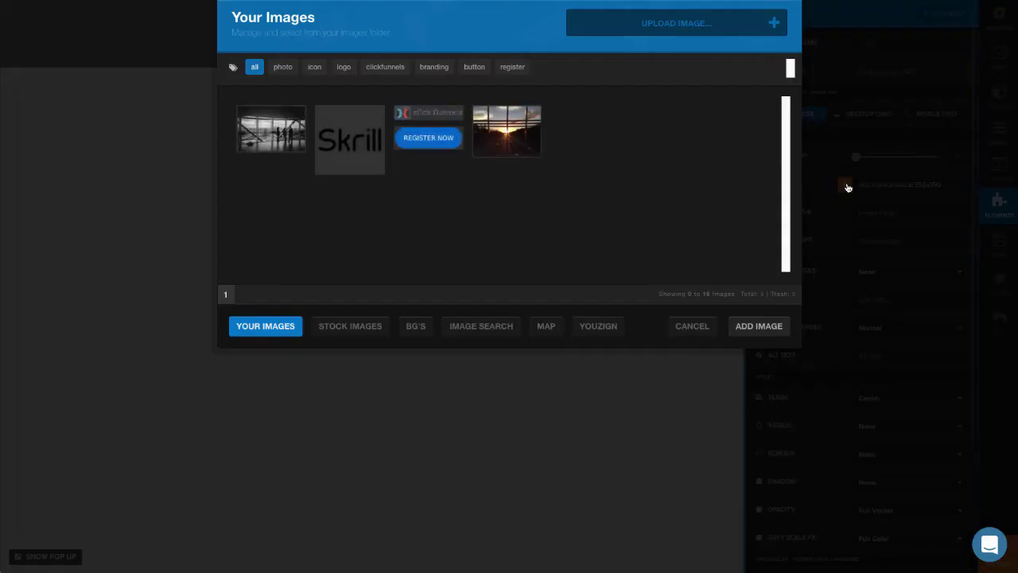
double_click(430, 112)
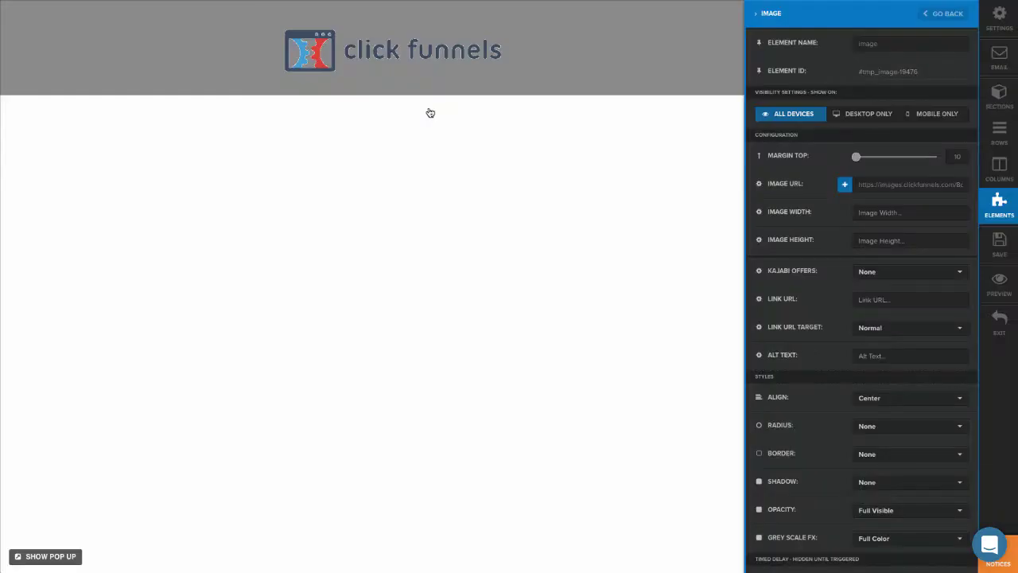
click(532, 80)
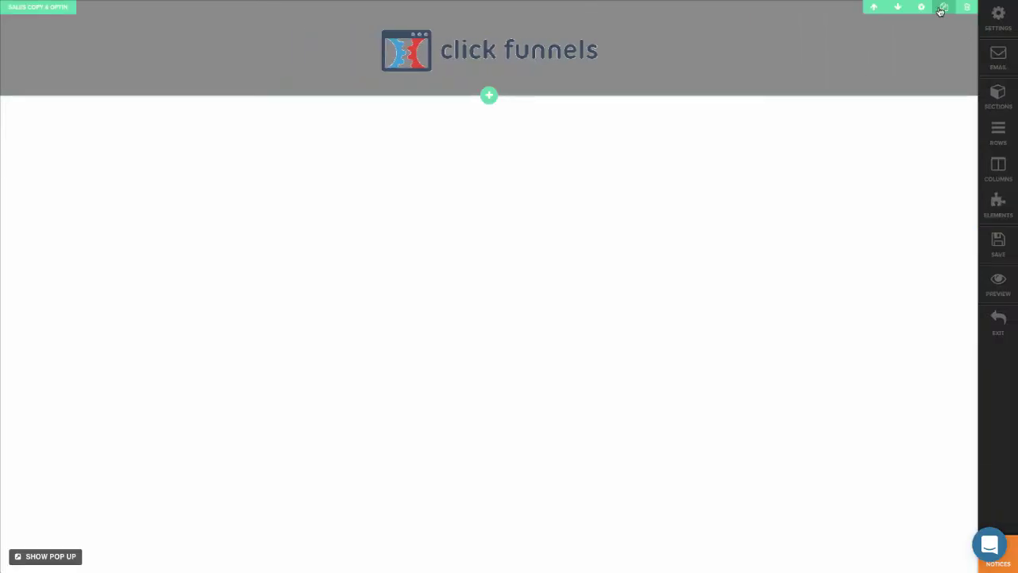
- Lighten the header section's background colour to light grey #e6e6e6
click(922, 10)
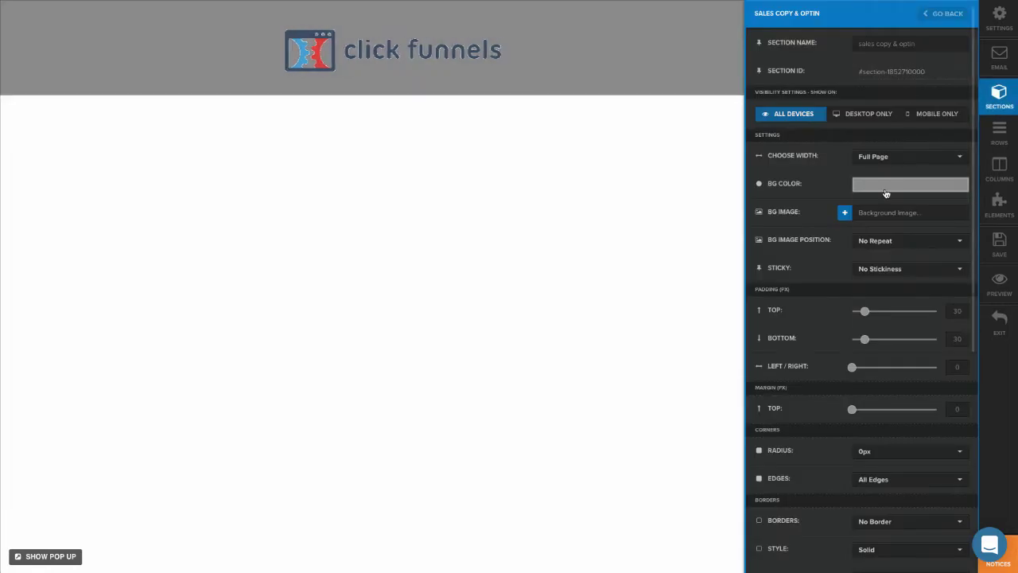
click(886, 186)
click(872, 211)
drag(848, 195, 822, 175)
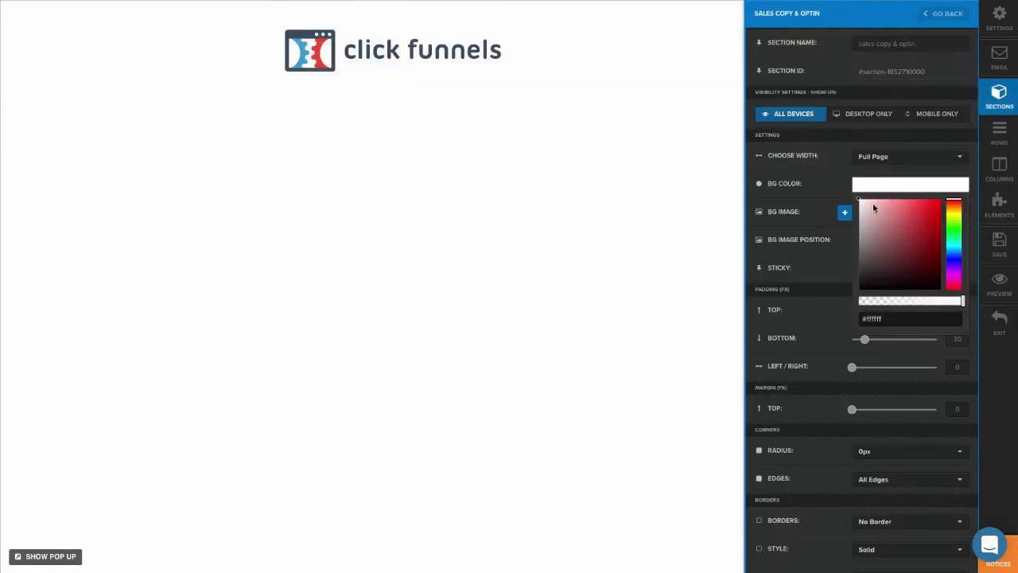
drag(870, 209, 855, 206)
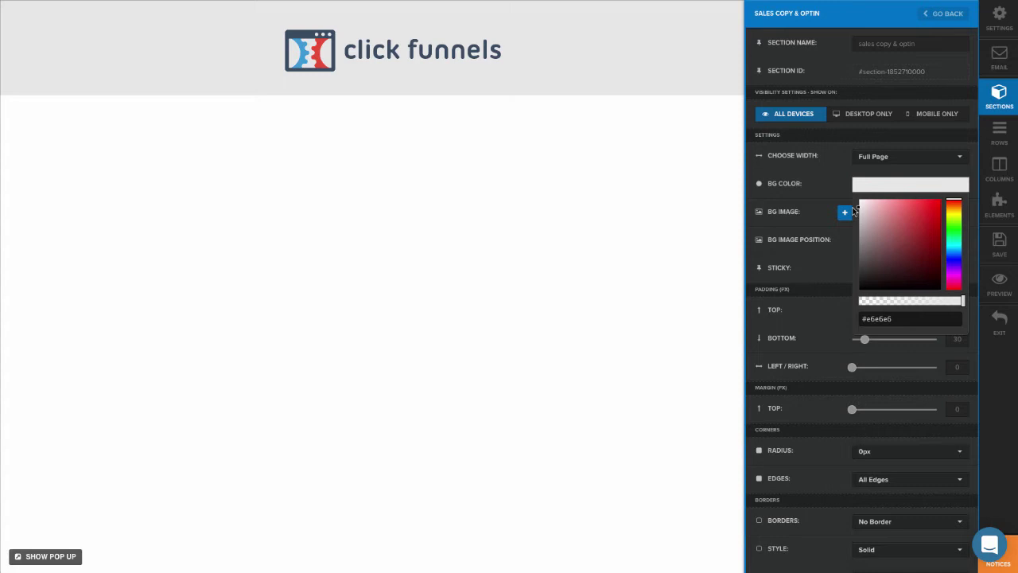
click(518, 152)
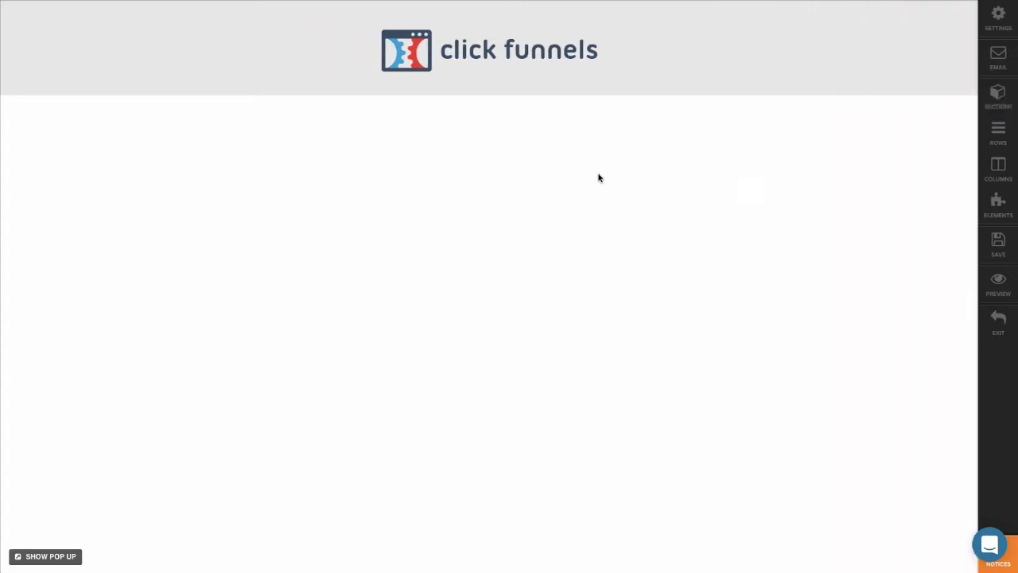
- Add a new Full Page width section below the header
click(489, 94)
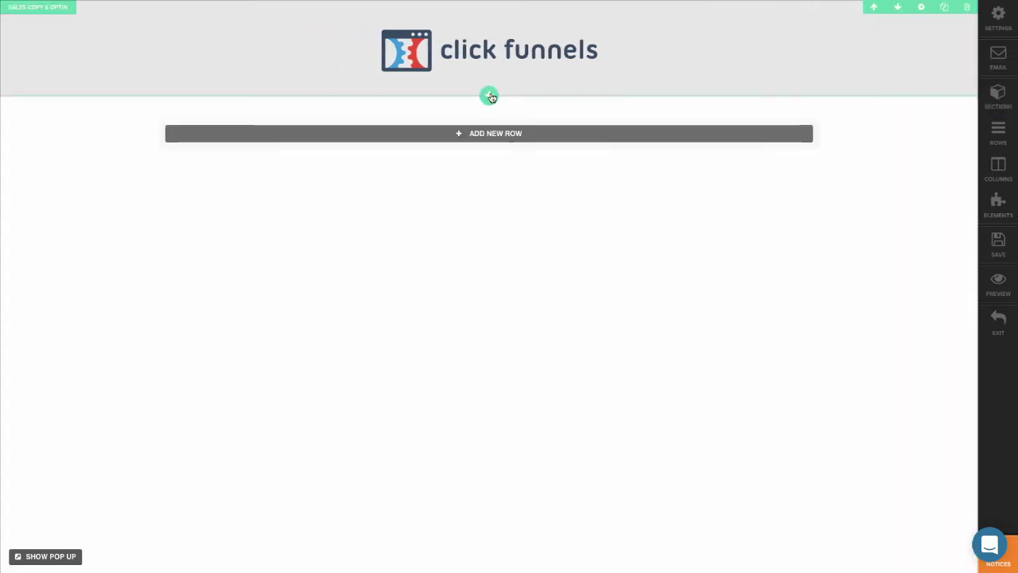
click(774, 104)
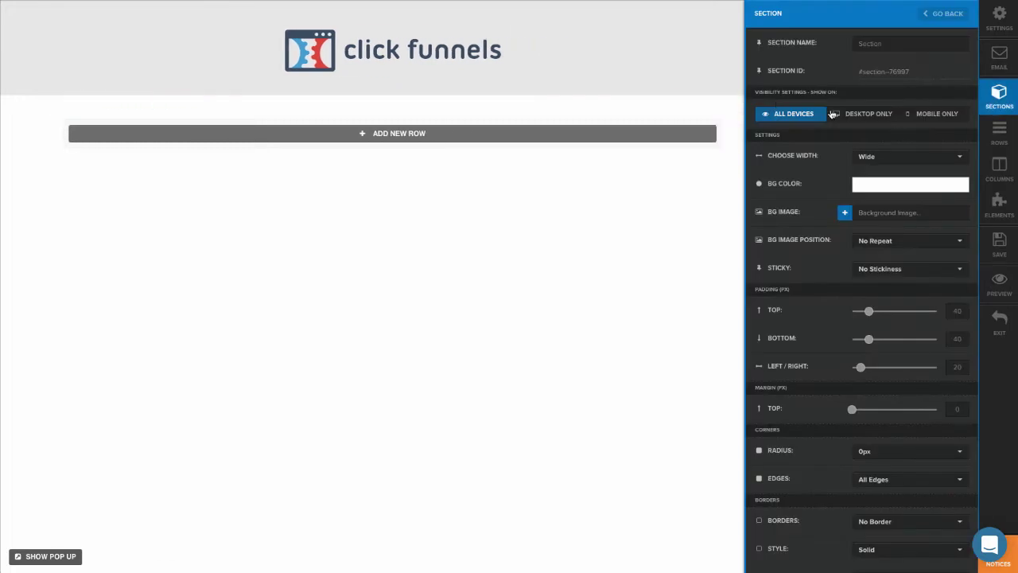
click(887, 159)
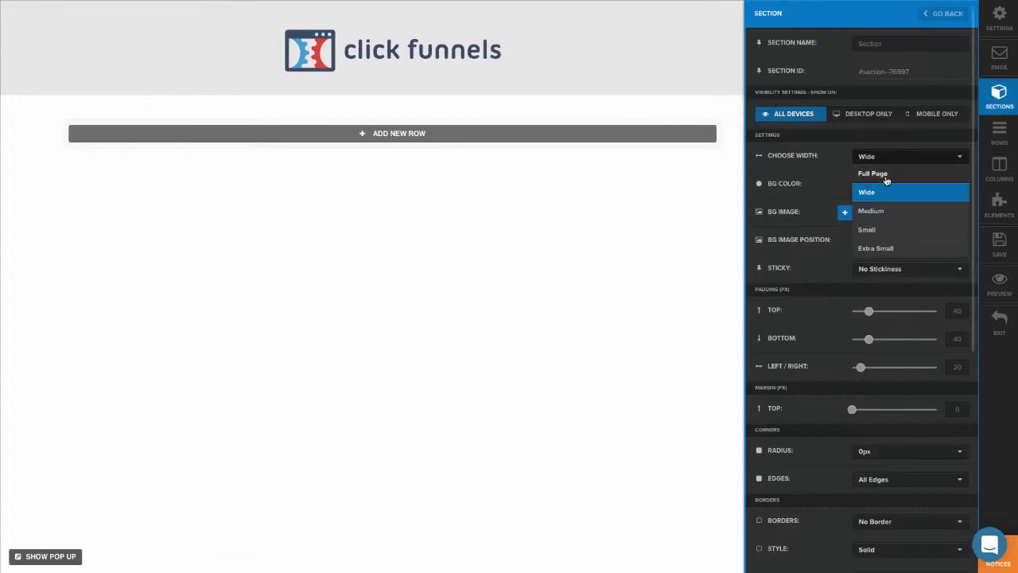
click(885, 174)
click(615, 208)
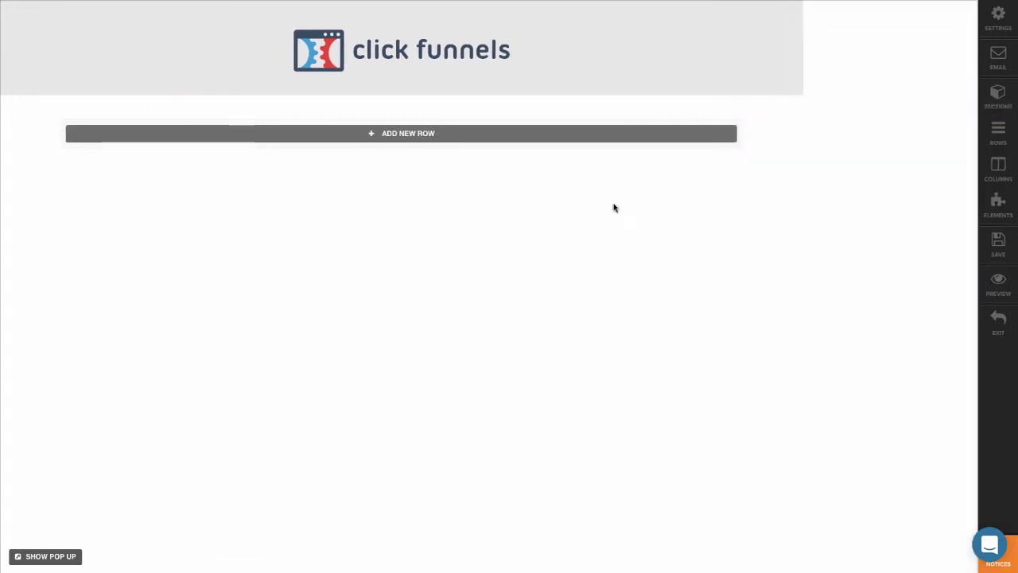
- Add a one-column row holding a Custom JS / HTML element to the new section
click(583, 140)
click(323, 84)
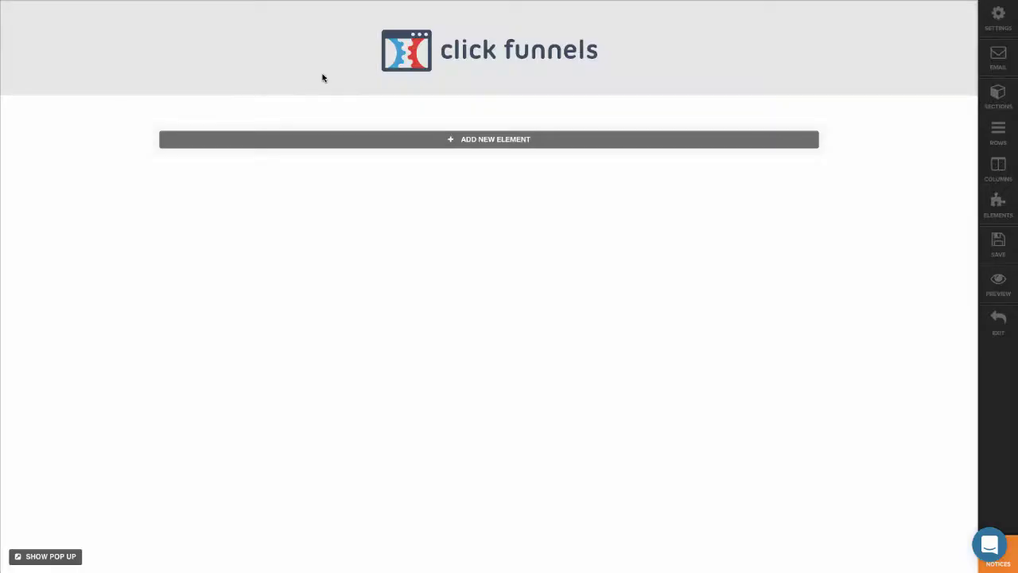
click(516, 140)
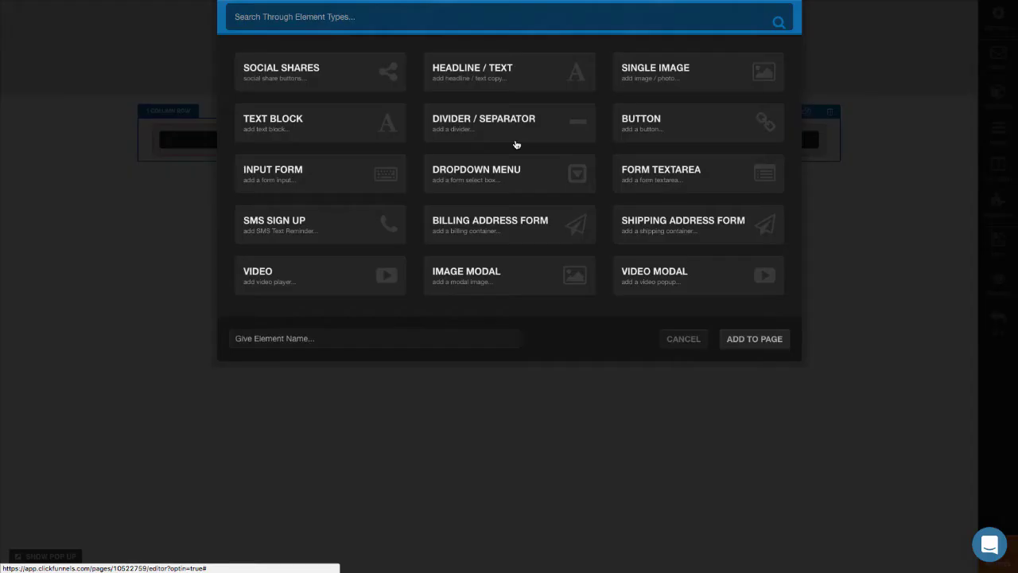
scroll(738, 152, down, 5)
click(661, 226)
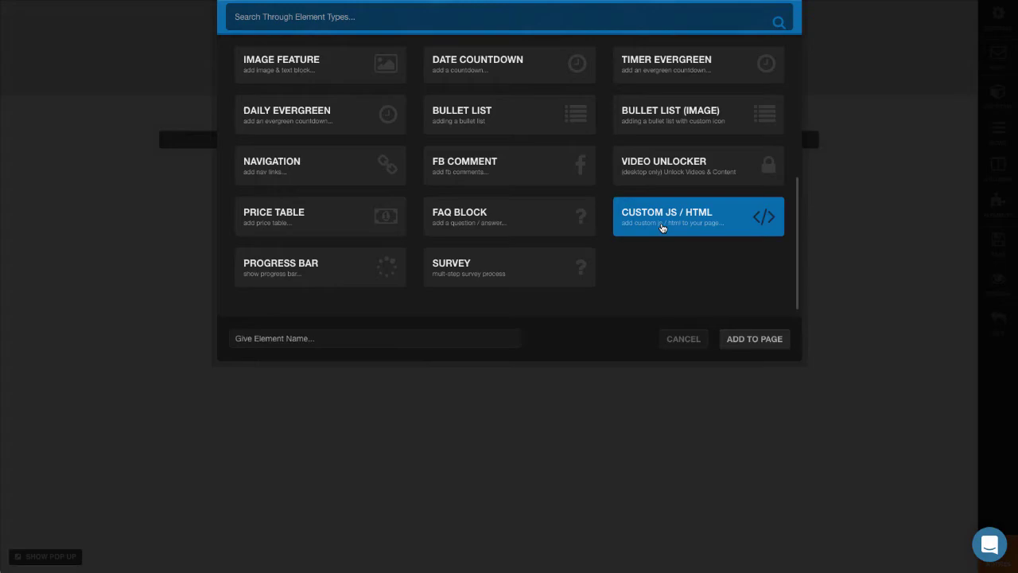
click(660, 226)
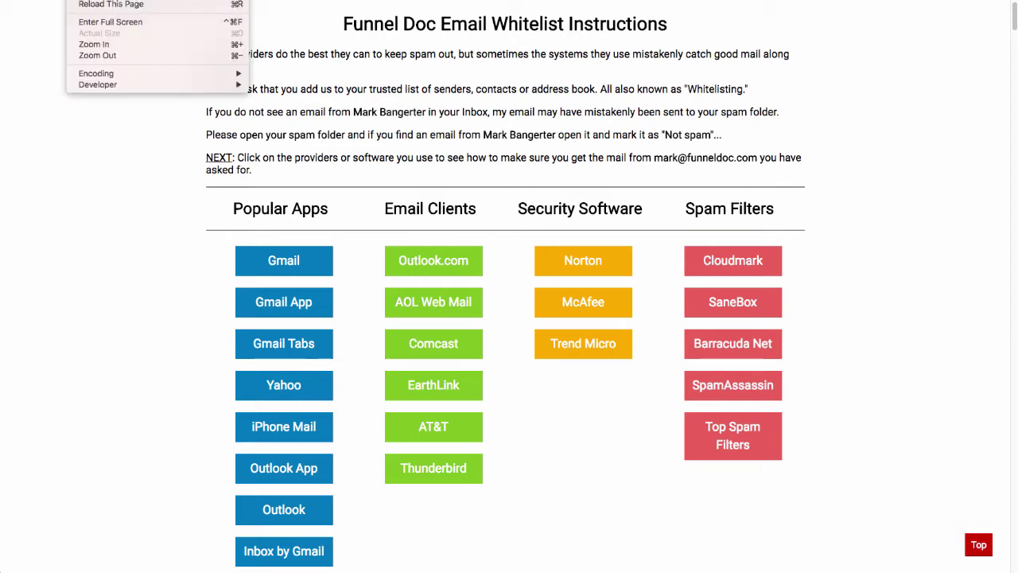
- Open the Funnel Doc whitelist page's HTML source via View > Developer > View Source
mouse_move(97, 85)
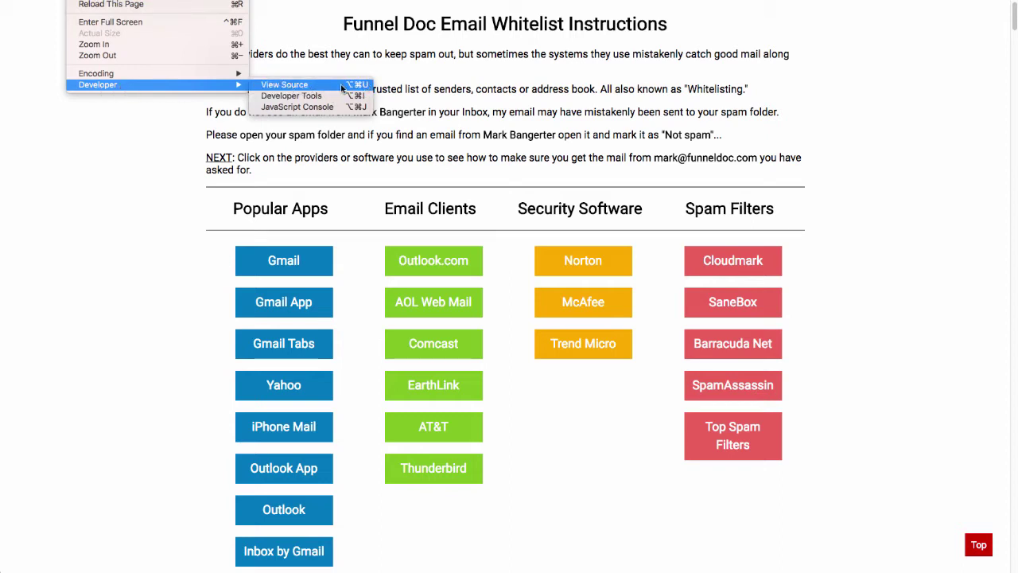
click(316, 85)
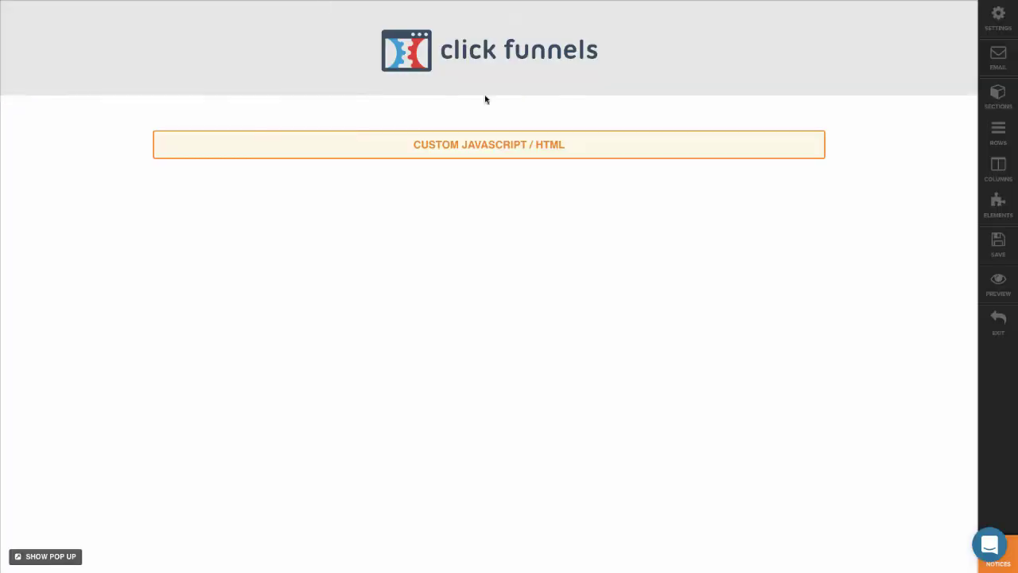
- Paste the copied whitelist style rules into the page's Custom CSS settings
click(992, 26)
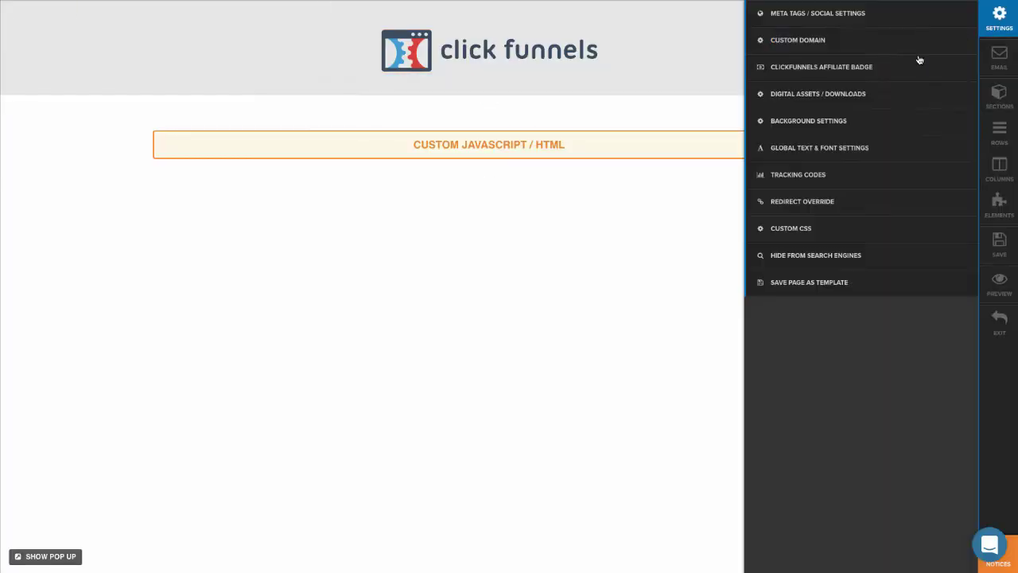
click(822, 293)
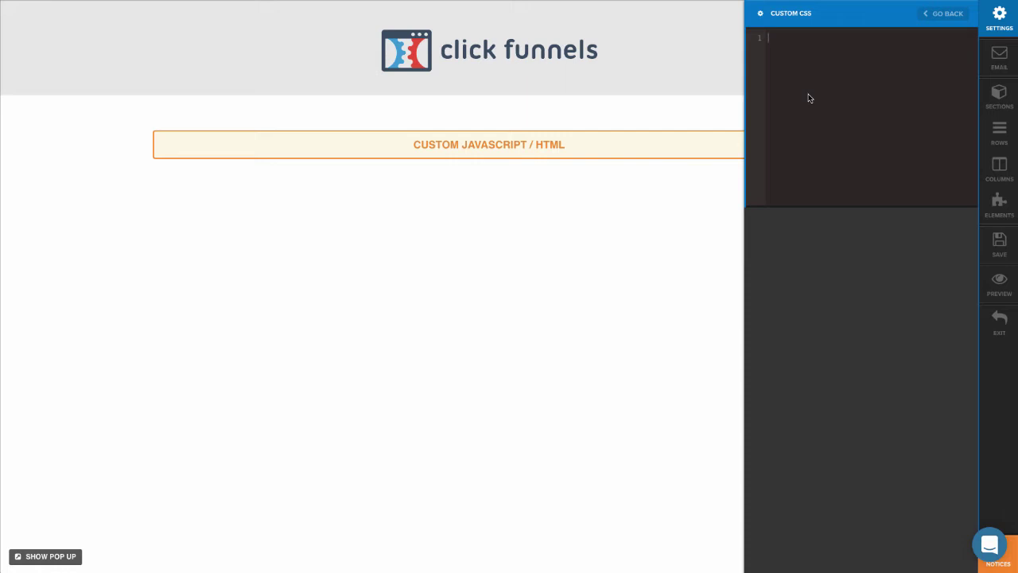
key(ctrl+v)
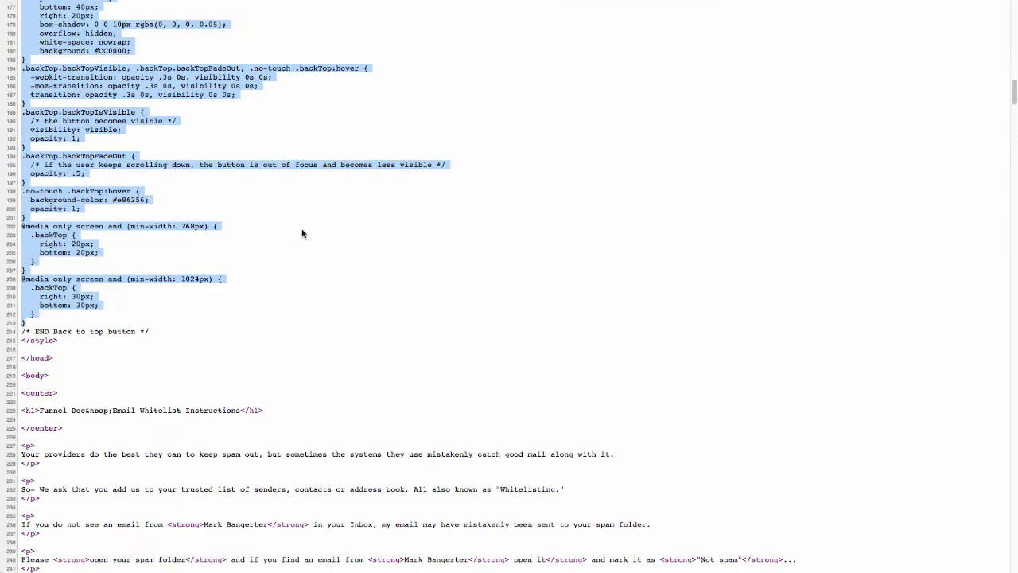
- Select the source's body markup from the <center> heading down to the backTop link
scroll(194, 236, down, 5)
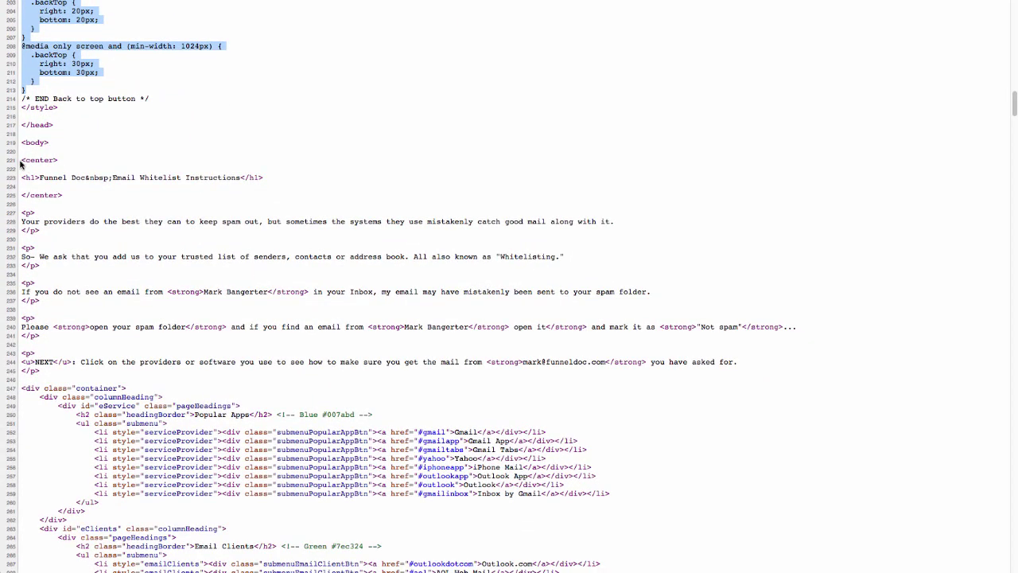
click(22, 158)
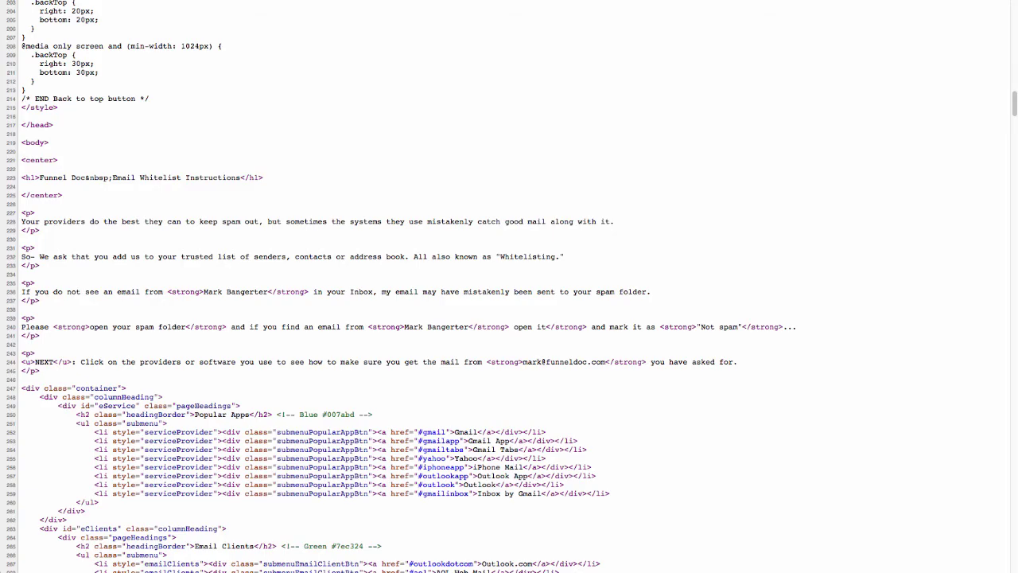
drag(22, 159, 157, 372)
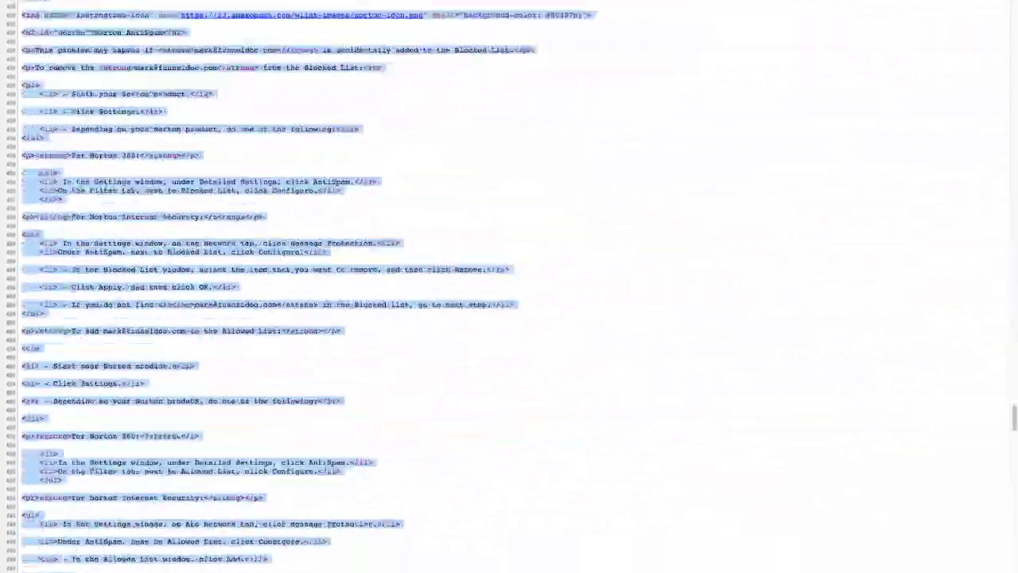
scroll(415, 512, down, 20)
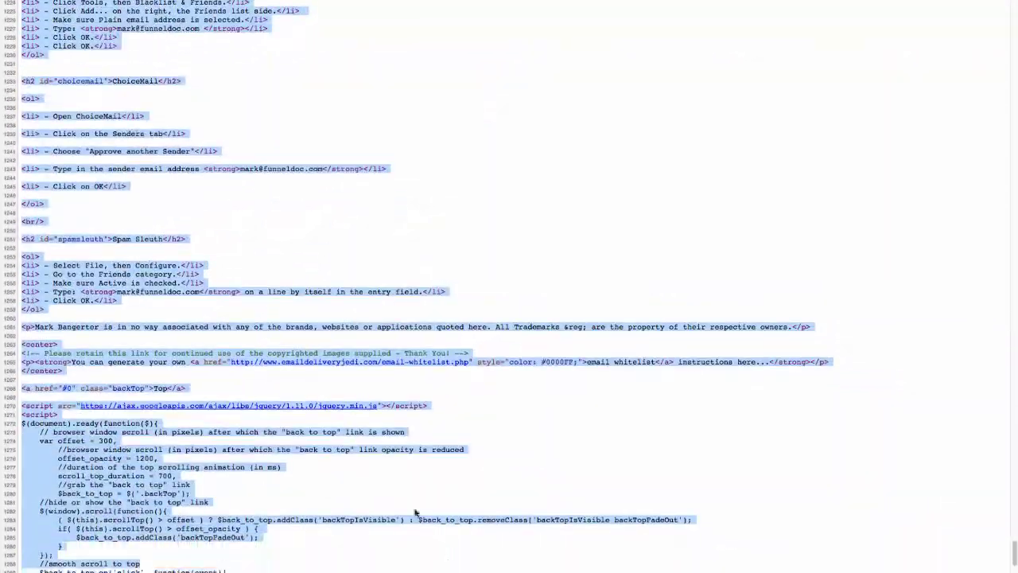
drag(415, 513, 194, 394)
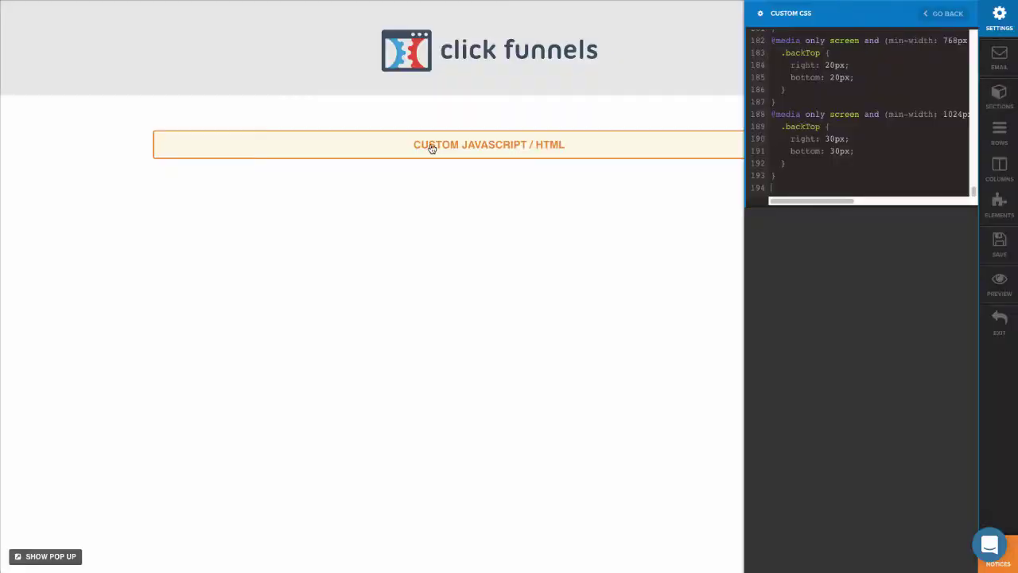
- Paste the copied whitelist body HTML into the Custom JS/HTML element's code editor
click(546, 144)
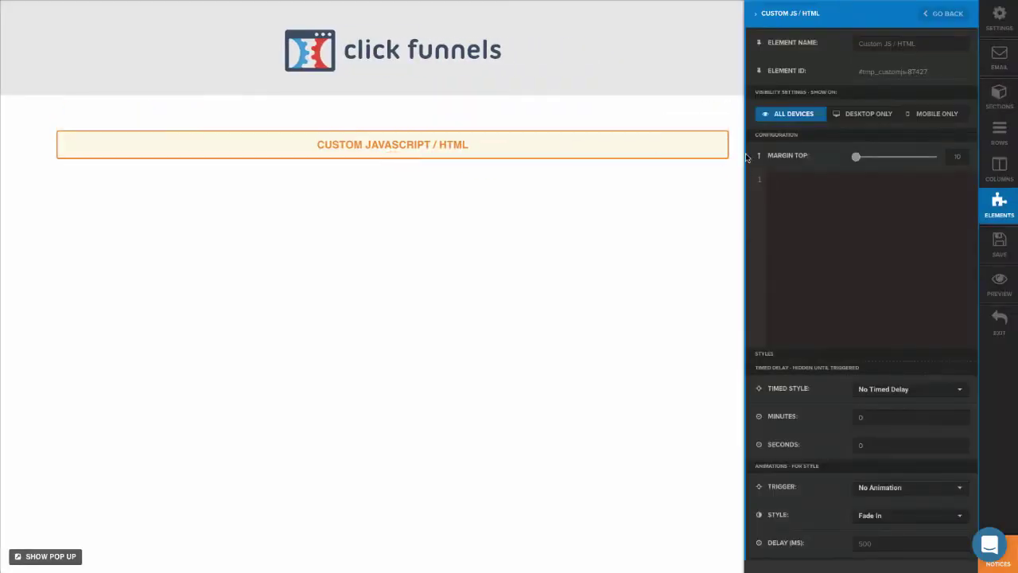
click(849, 218)
key(ctrl+v)
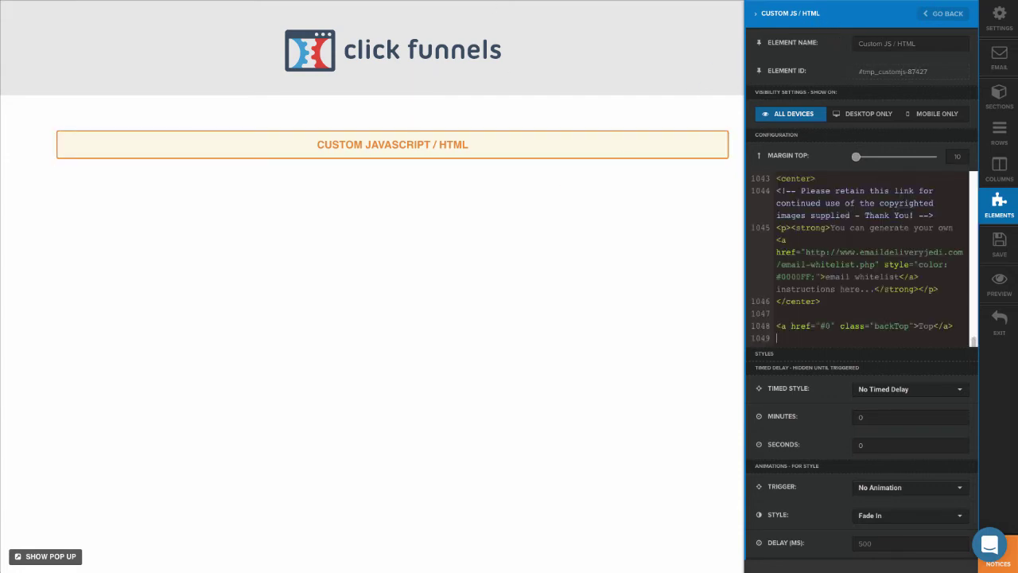
key(alt+Tab)
scroll(350, 275, down, 3)
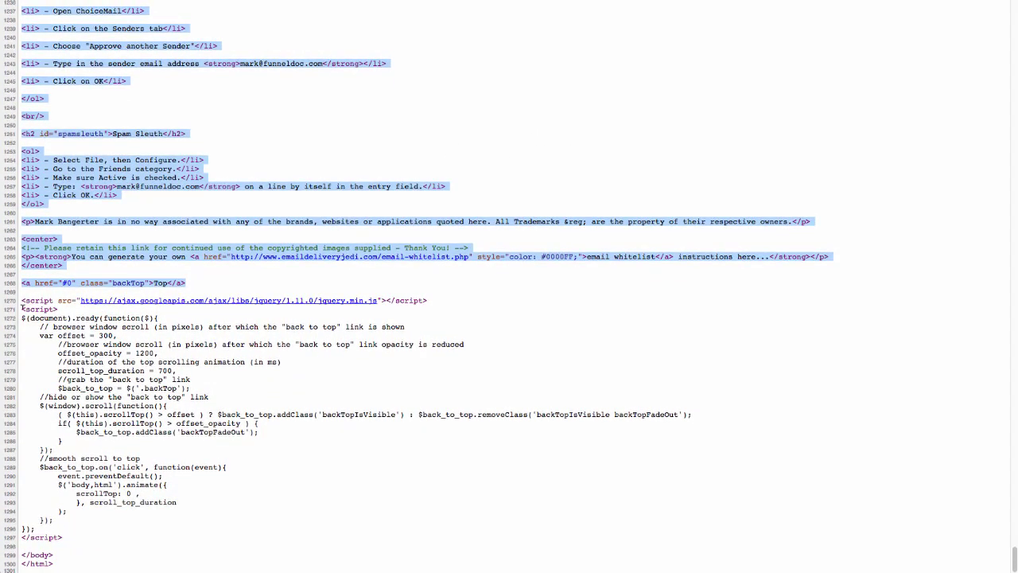
- Select the back-to-top jQuery <script> block at the bottom of the page source
drag(22, 305, 77, 531)
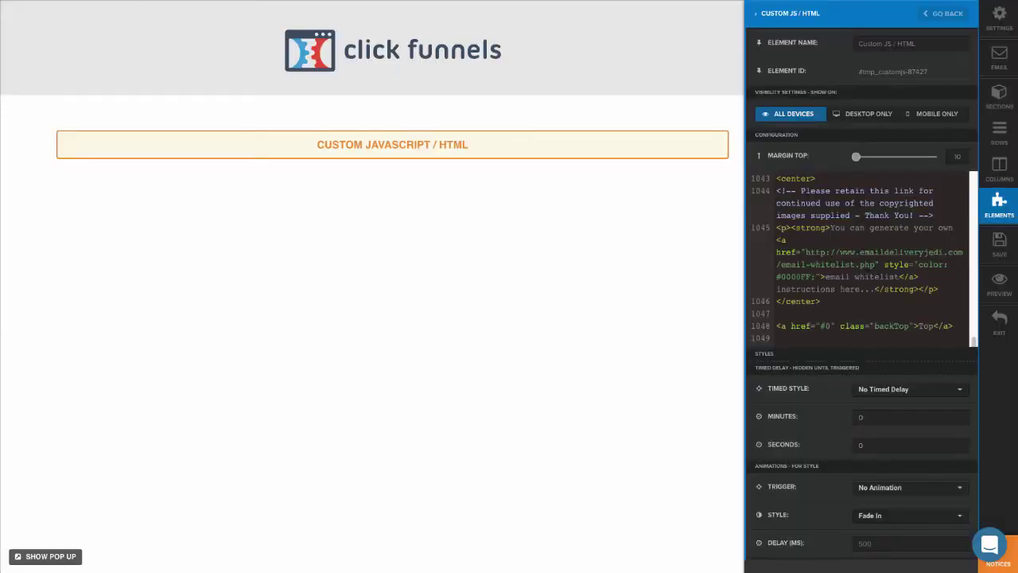
- Replace the footer tracking code's stylesheet link with the back-to-top jQuery script
click(1000, 16)
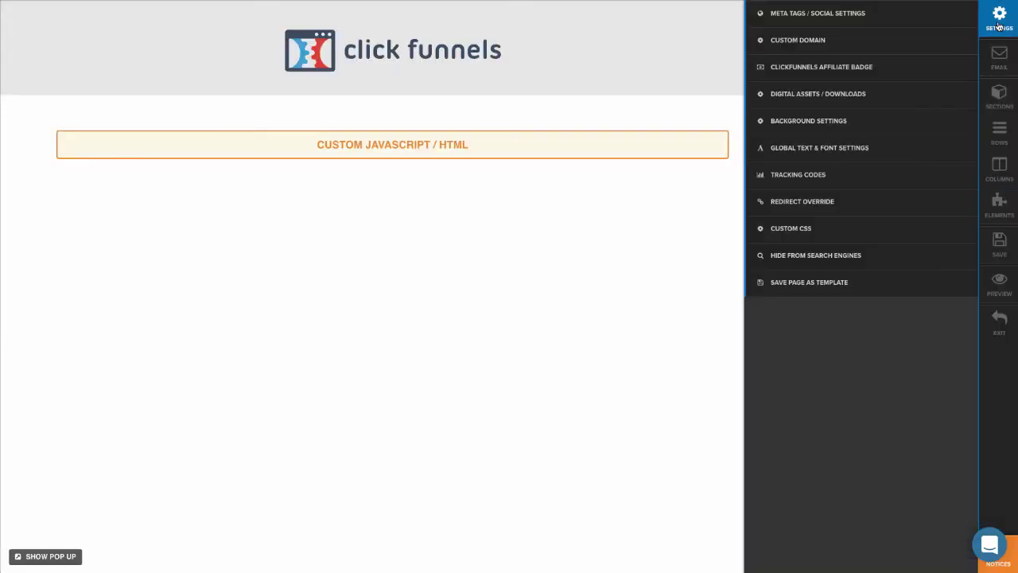
click(820, 180)
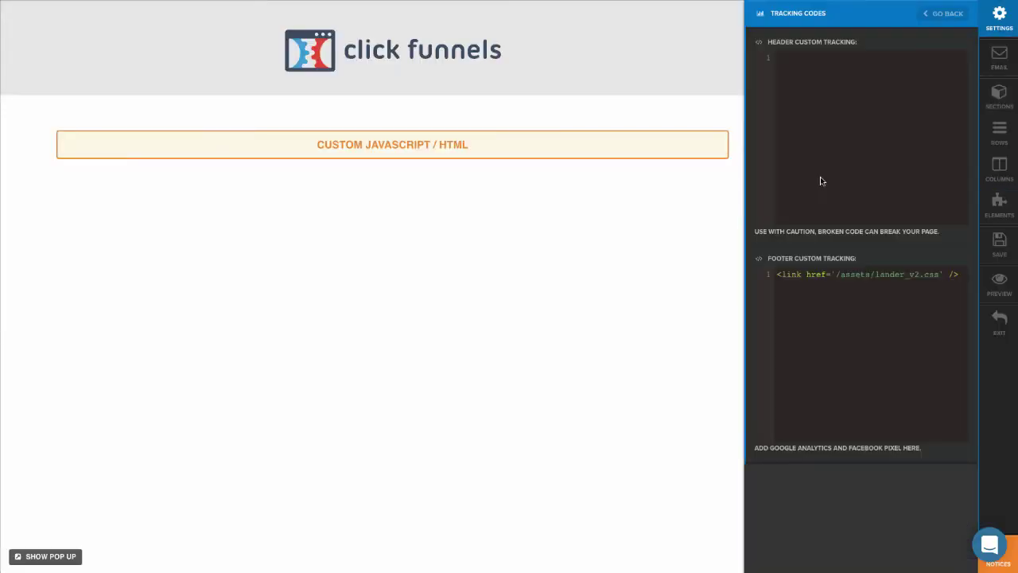
key(ctrl+a)
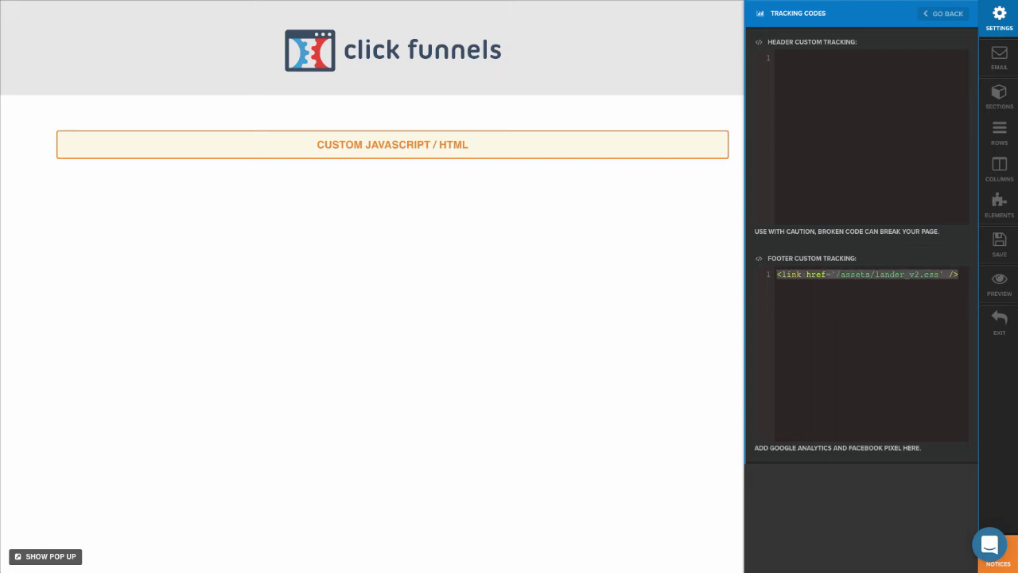
key(BackSpace)
key(ctrl+v)
- Insert the Smooth Scrolling plugin snippet above the jQuery script in the footer code
key(ctrl+Home)
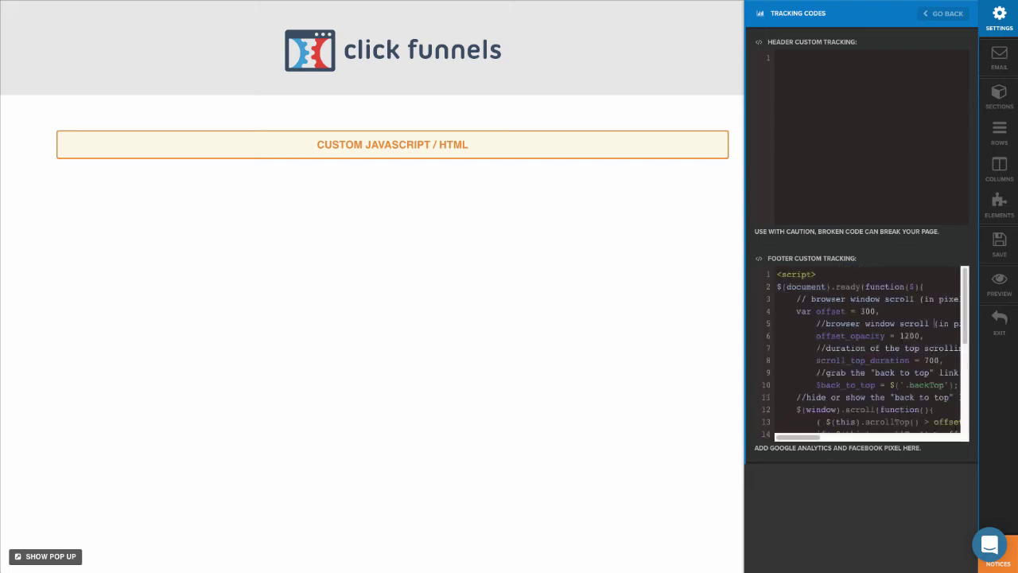
key(Return)
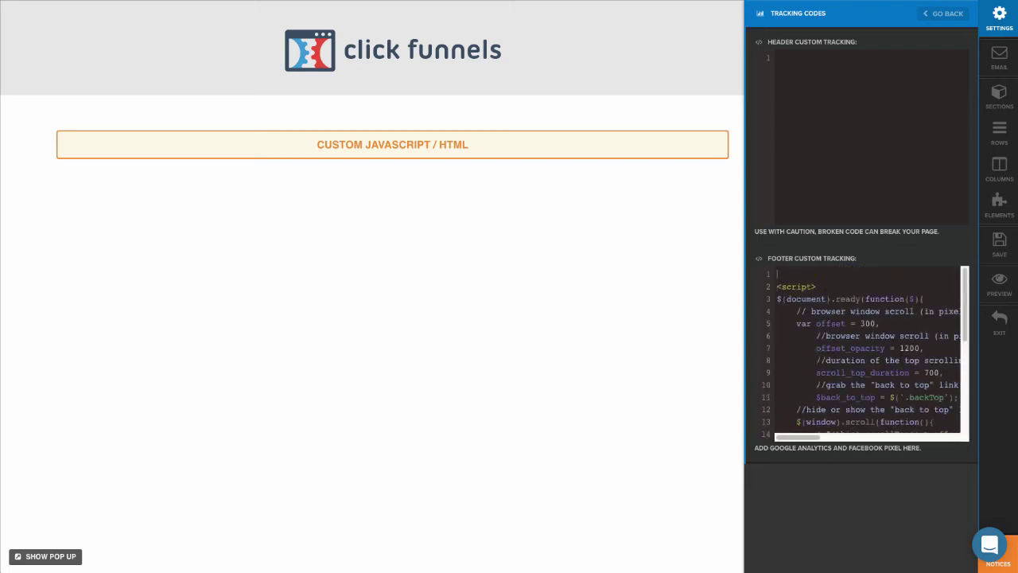
key(Return)
key(ctrl+v)
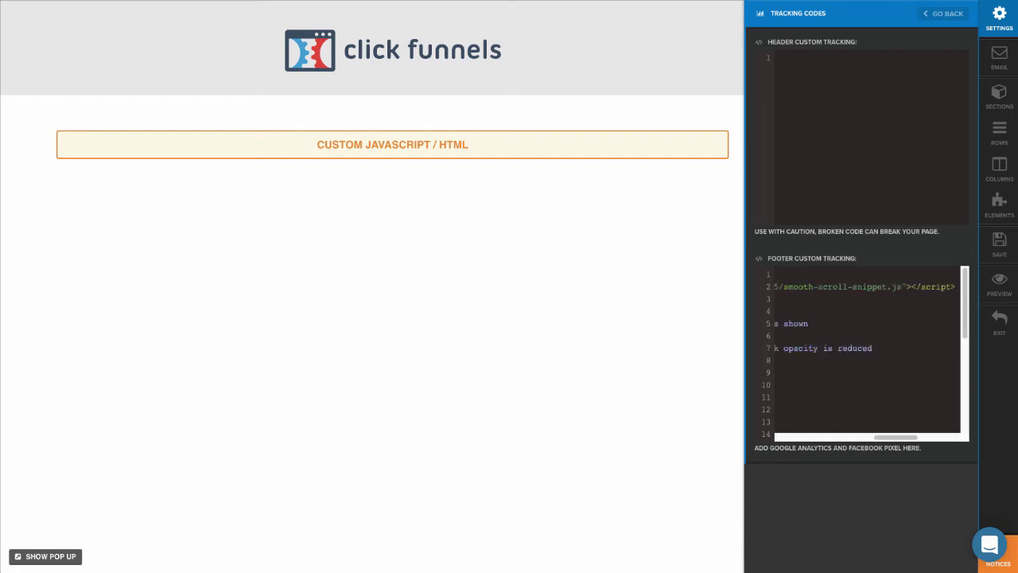
key(Up)
key(ctrl+v)
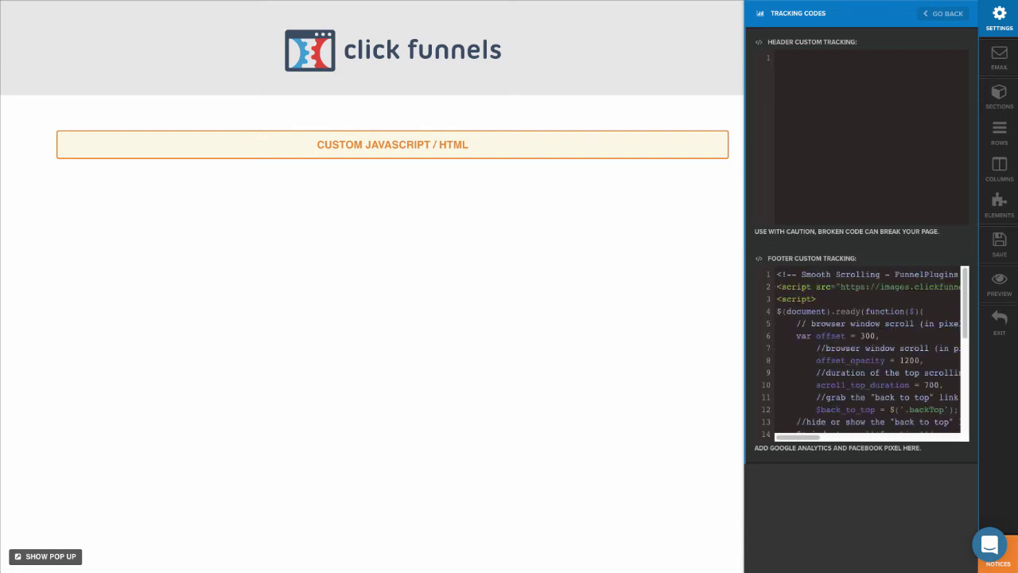
key(End)
key(Return)
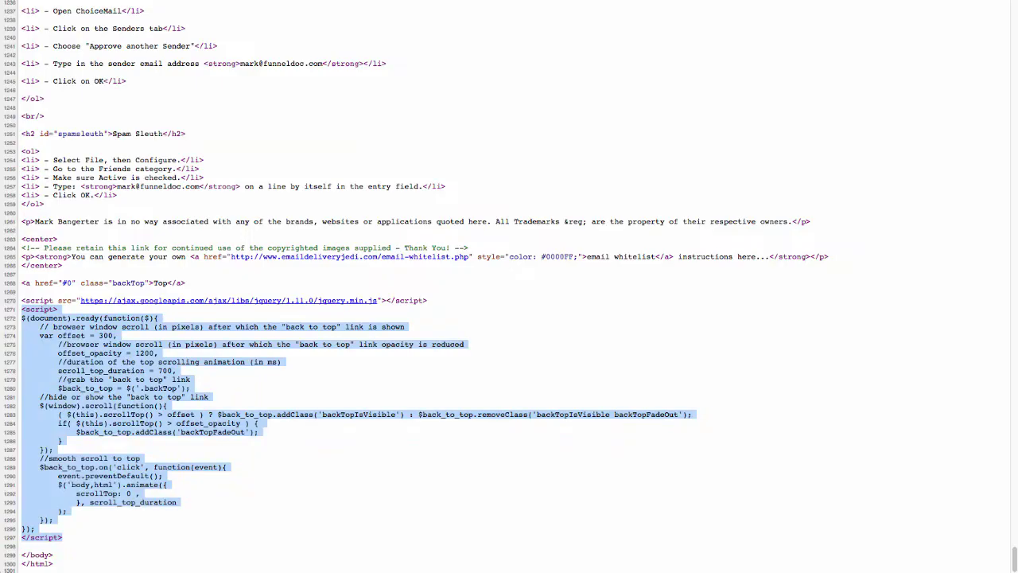
- Select the meta description text near the top of the whitelist page source
scroll(347, 215, up, 15)
scroll(348, 215, up, 20)
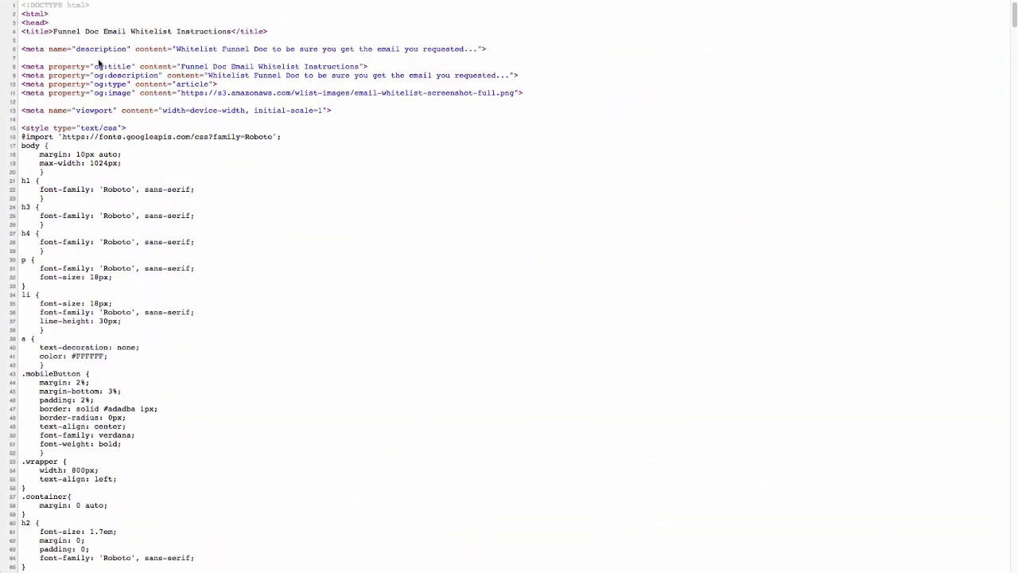
drag(176, 48, 479, 45)
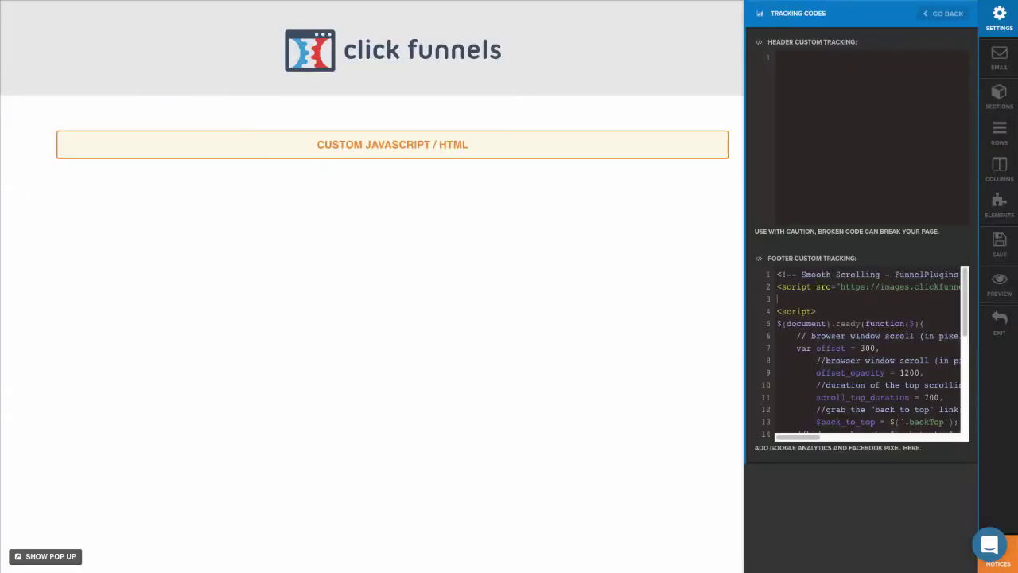
- Set the Page Description and the title 'Funnel Doc Email Whitelist Instructions' in Meta Tags
click(998, 31)
click(818, 13)
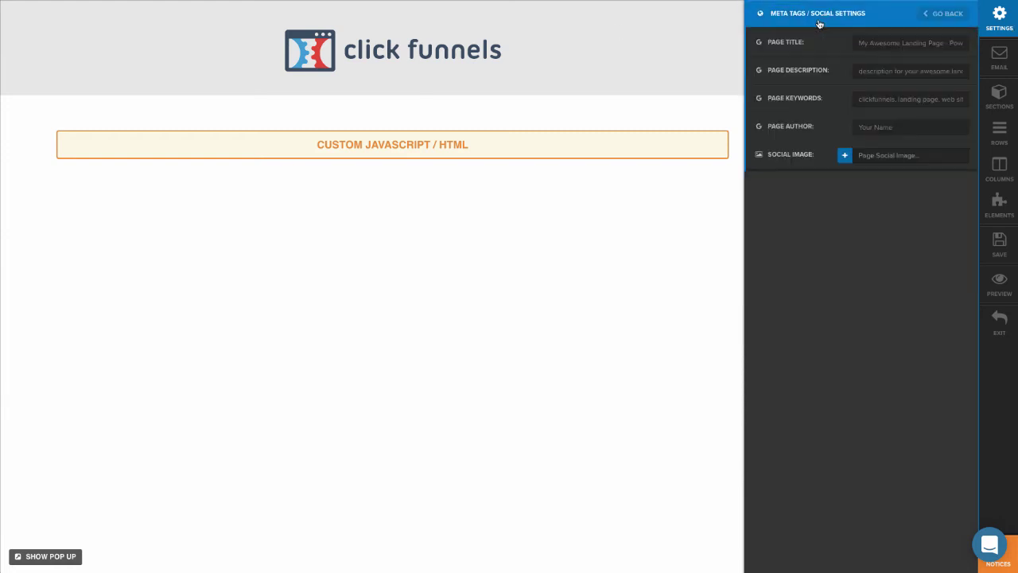
double_click(874, 71)
key(ctrl+v)
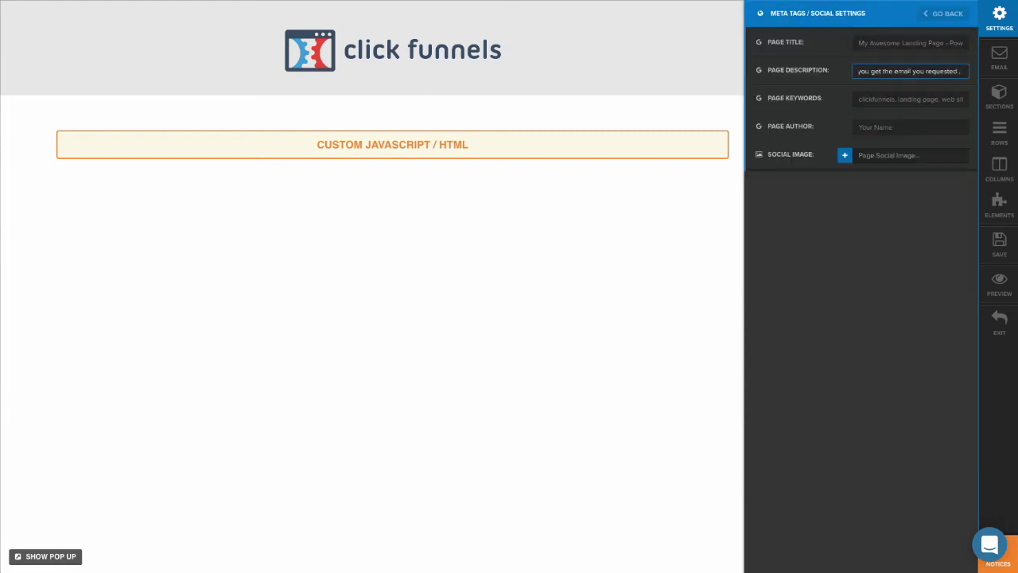
key(alt+Tab)
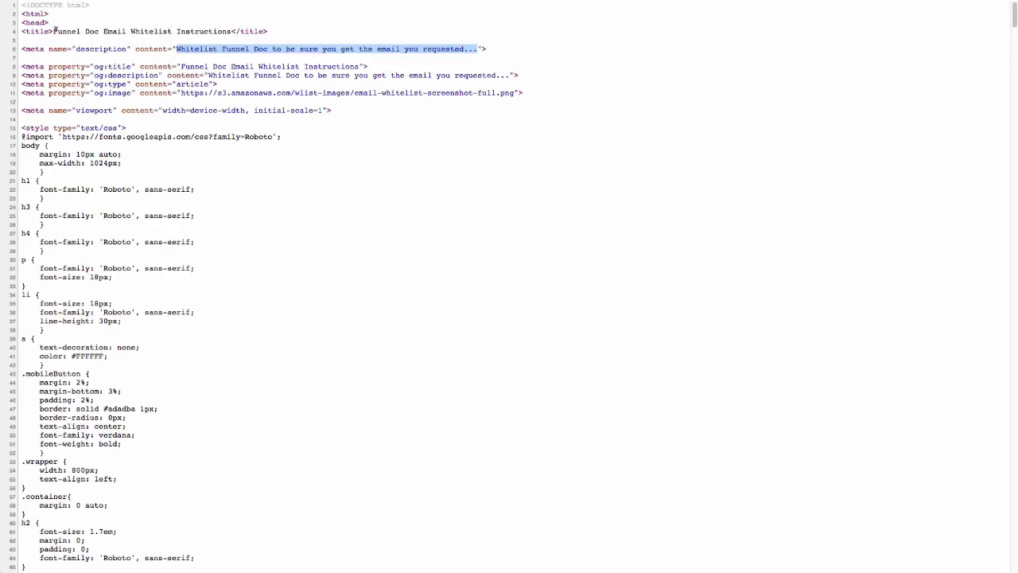
drag(53, 31, 231, 31)
key(alt+Tab)
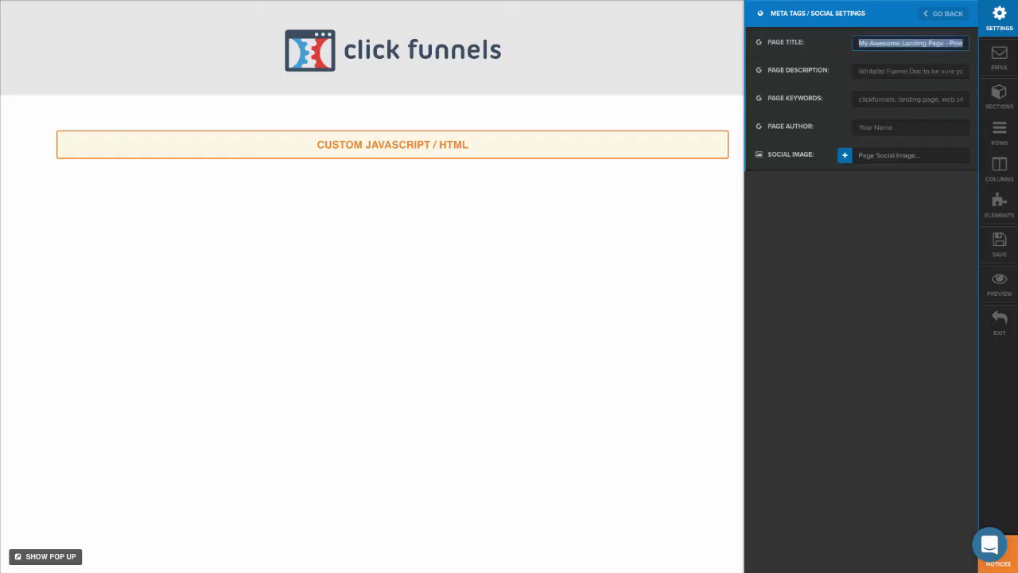
key(ctrl+v)
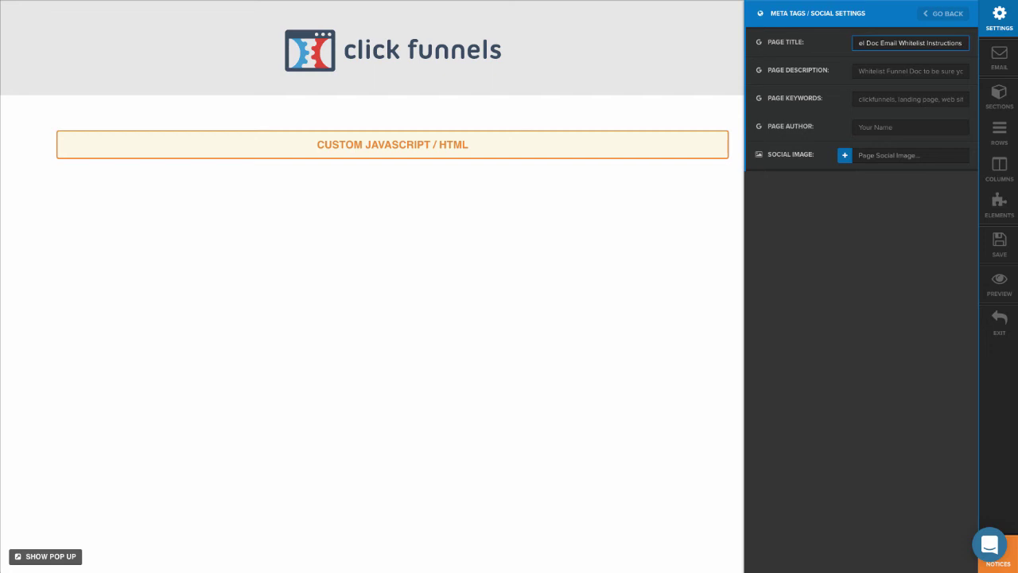
- Set the og:image screenshot URL as Social Image, enter the author's name, and save
key(alt+Tab)
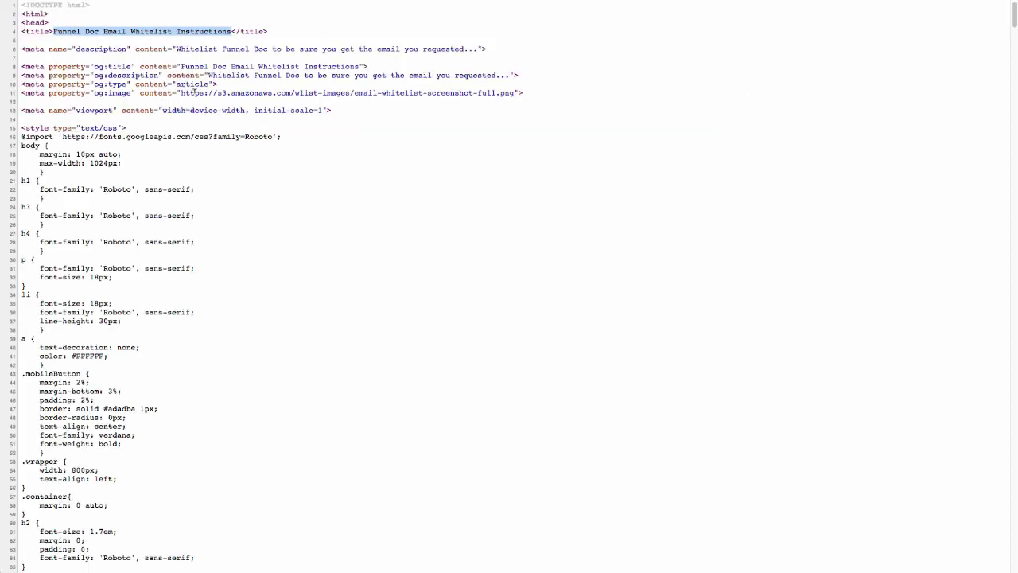
drag(181, 92, 515, 93)
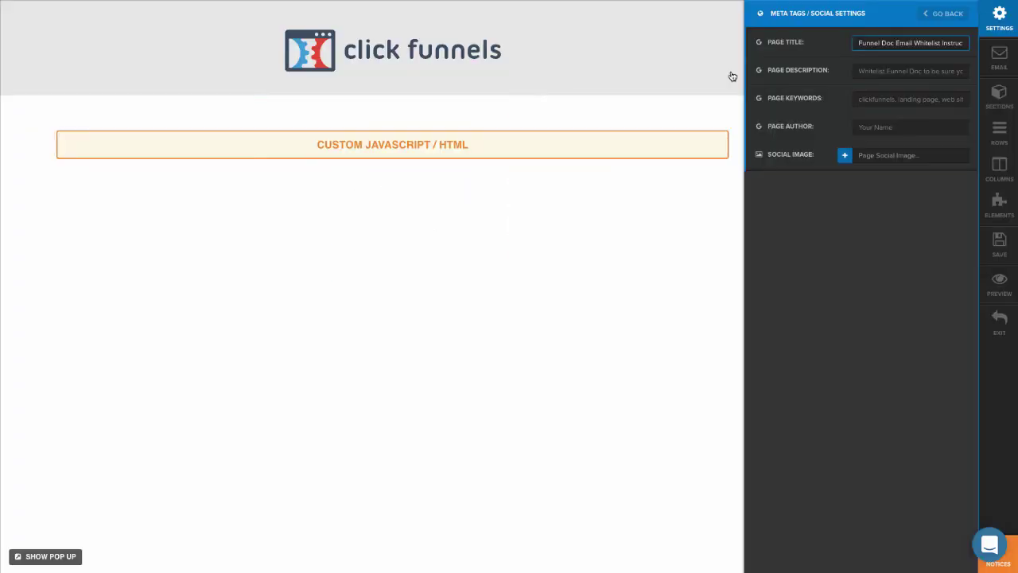
click(907, 155)
key(super+v)
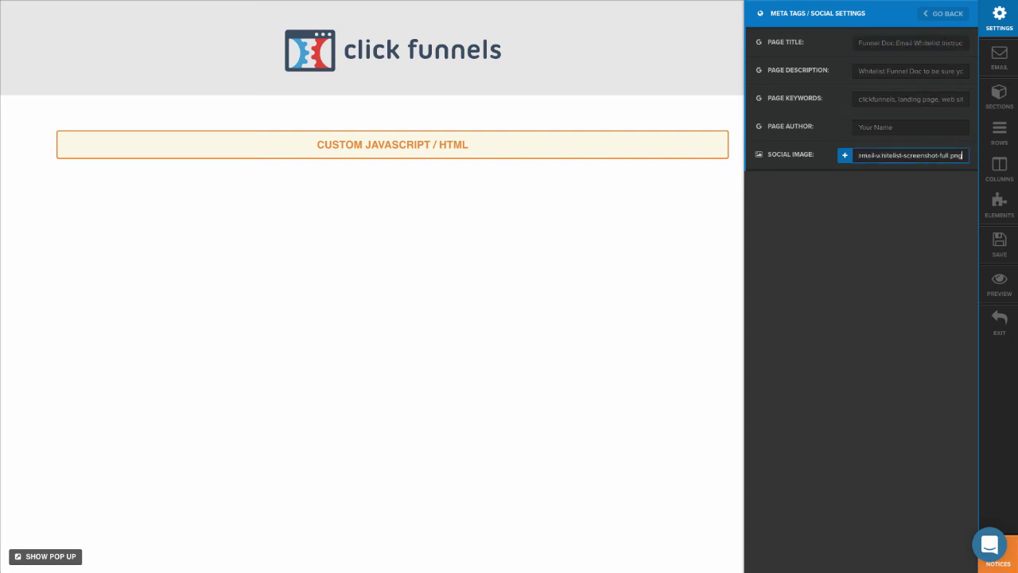
drag(894, 127, 857, 127)
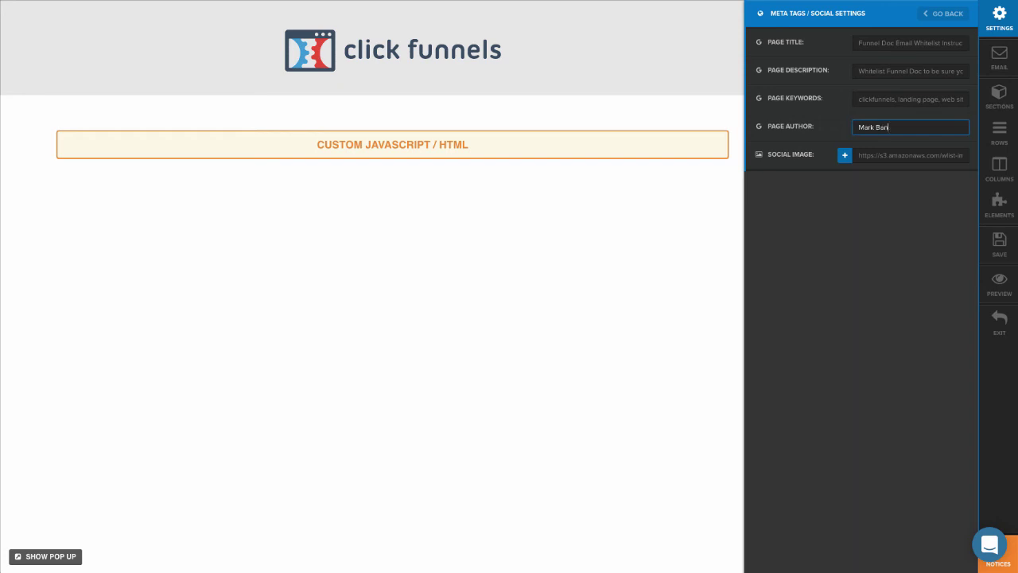
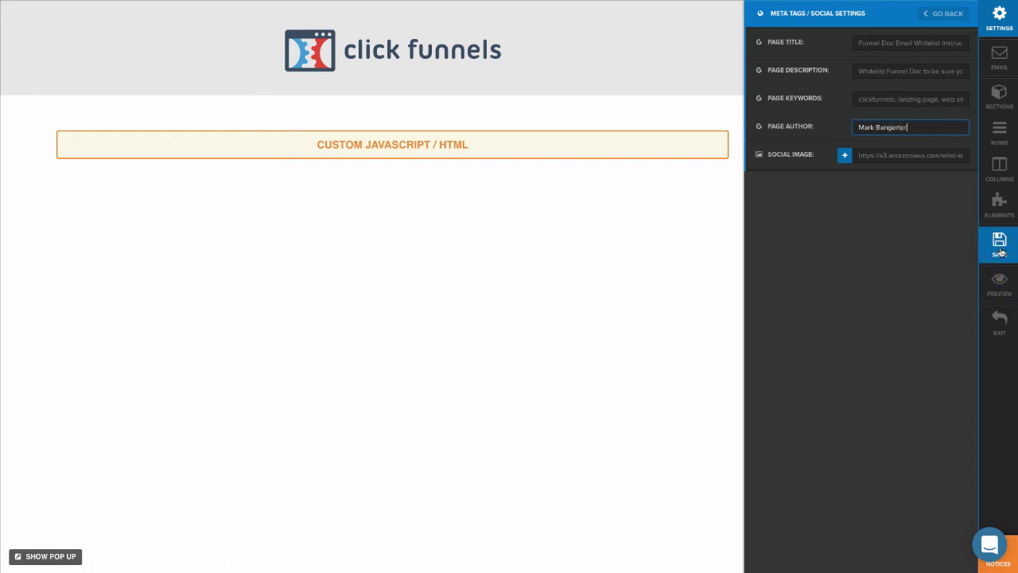
click(1000, 247)
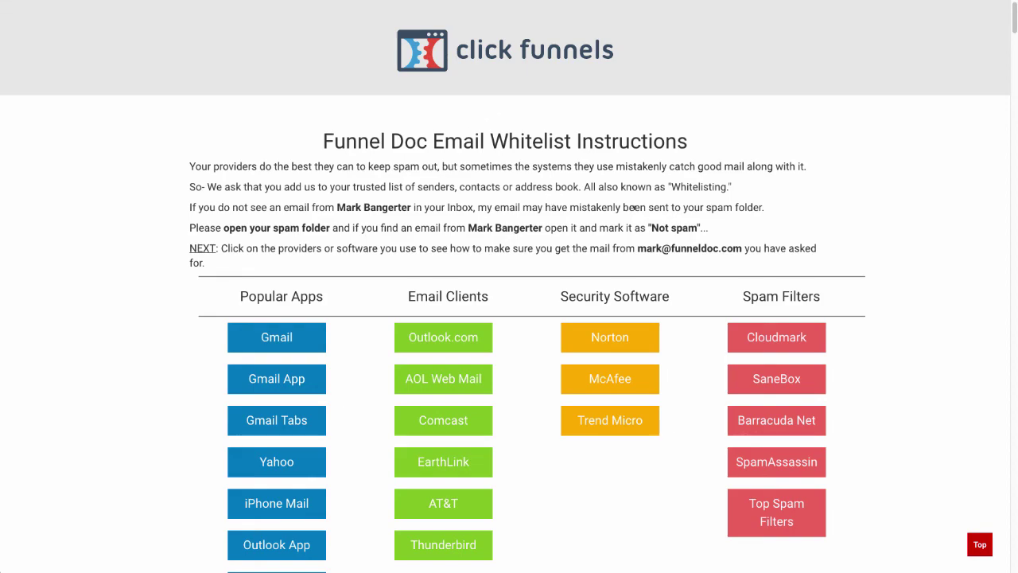
- In the preview, jump to the Outlook.com section, then use the Top button to return
scroll(444, 104, down, 3)
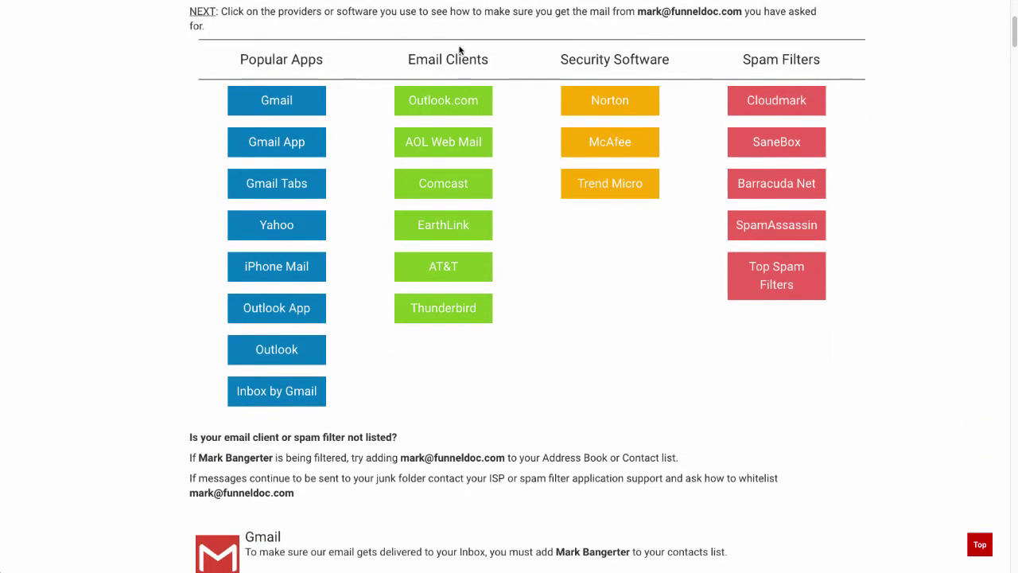
click(443, 104)
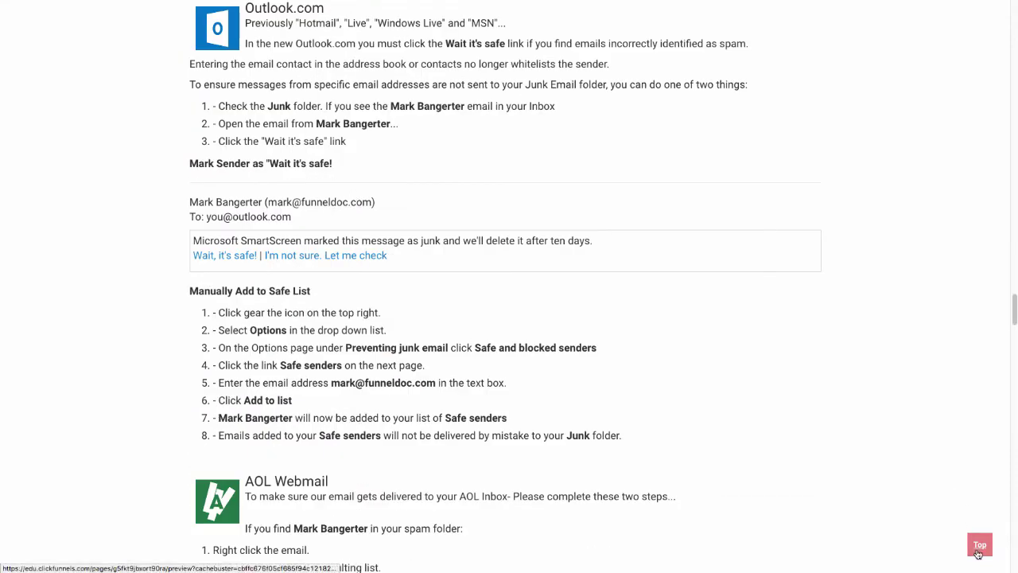
click(979, 547)
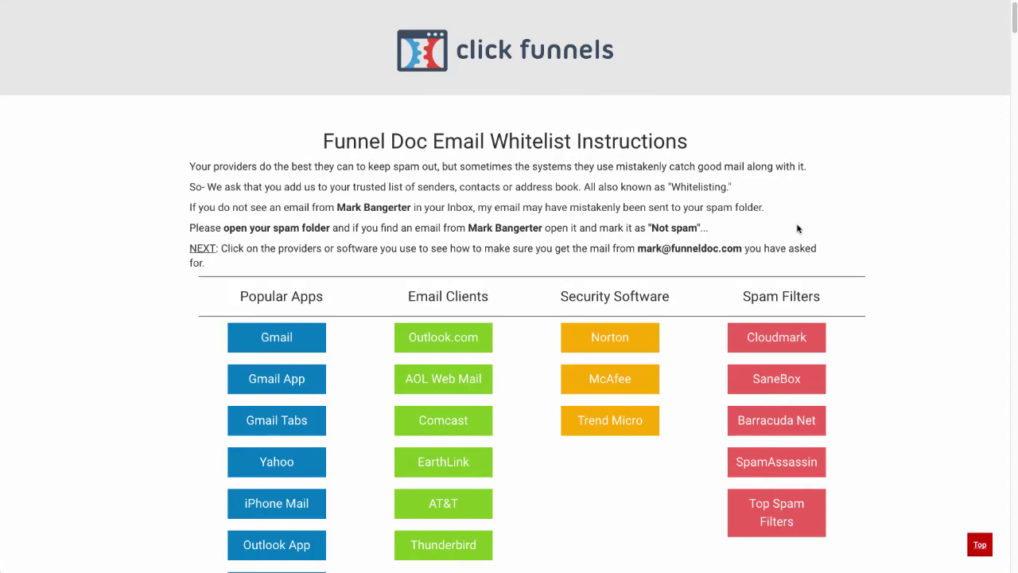